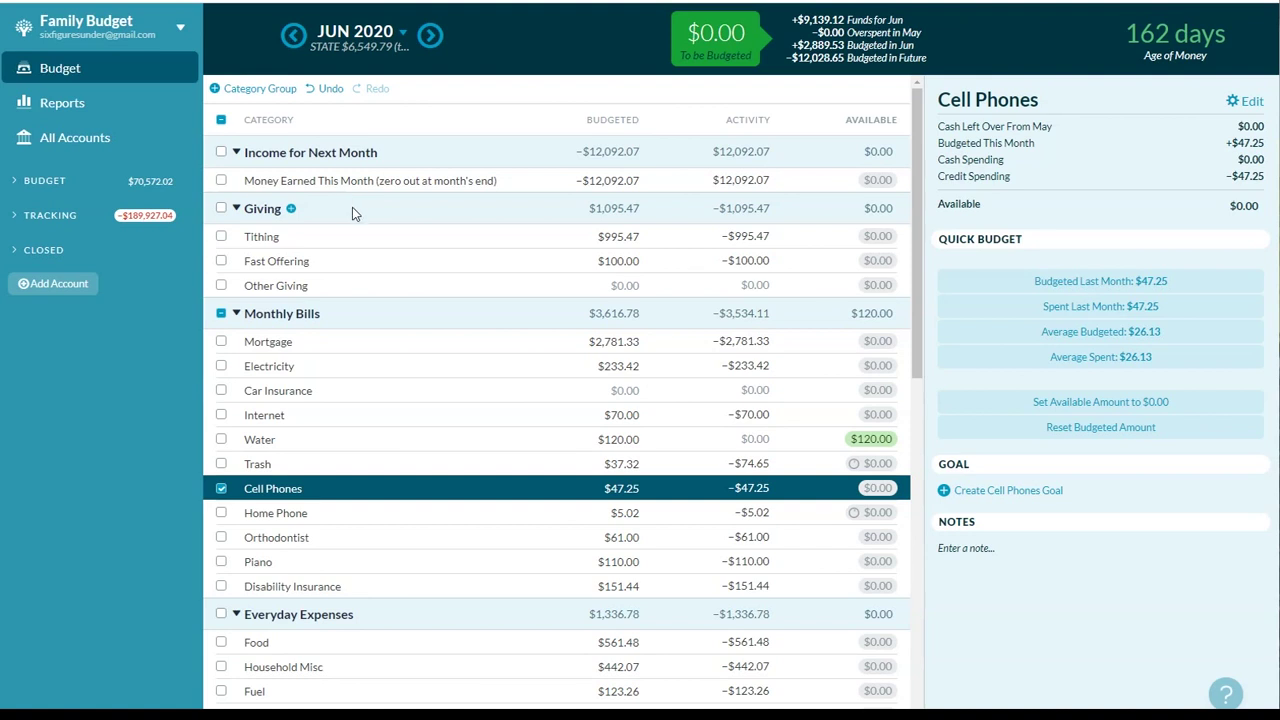
- Review the June budgeted amounts for Tithing, Fast Offering and Other Giving in the Giving group
{"action": "scroll", "coordinate": [352, 212], "scroll_direction": "down", "scroll_amount": 1}
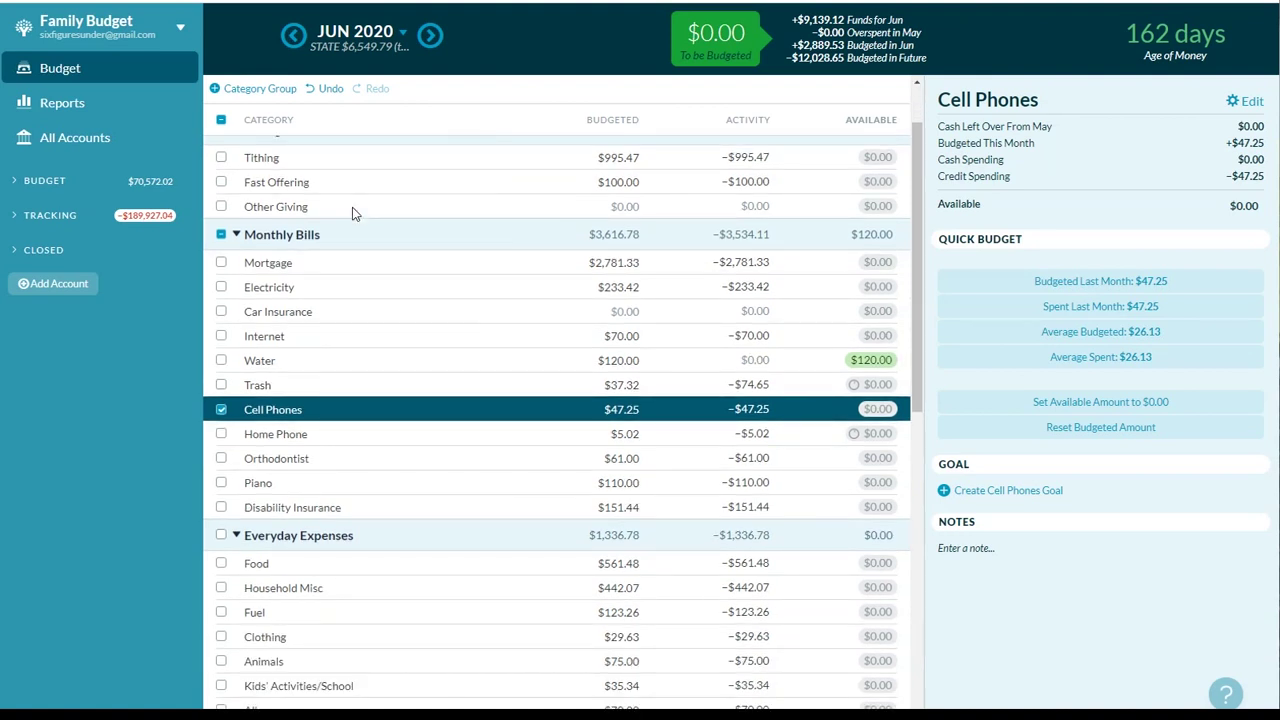
{"action": "scroll", "coordinate": [352, 212], "scroll_direction": "up", "scroll_amount": 1}
{"action": "left_click", "coordinate": [620, 261]}
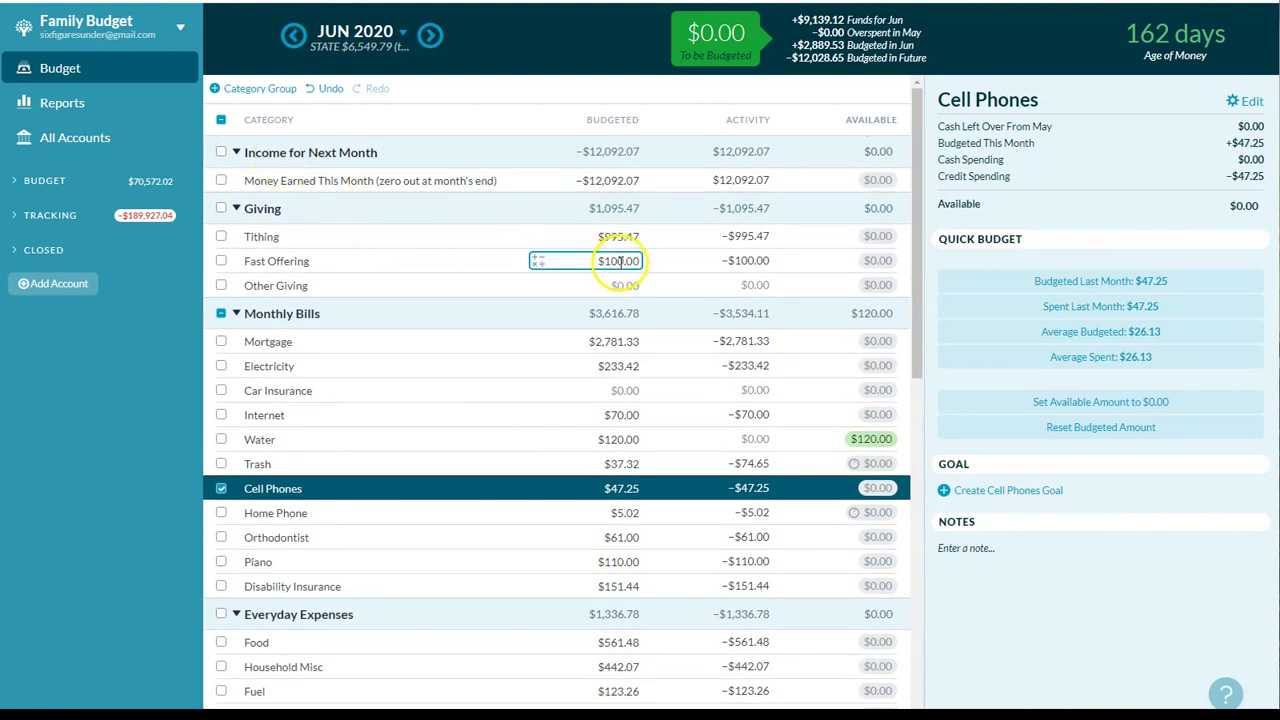
{"action": "left_click", "coordinate": [634, 237]}
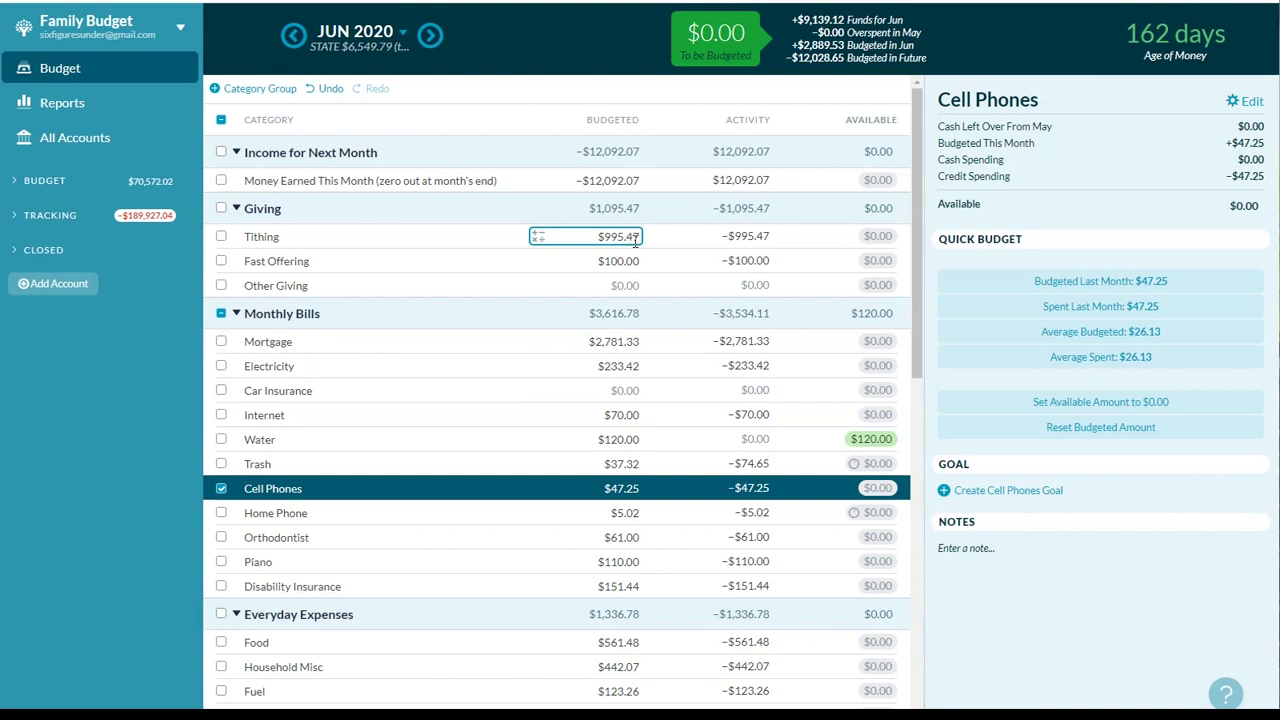
{"action": "left_click", "coordinate": [612, 258]}
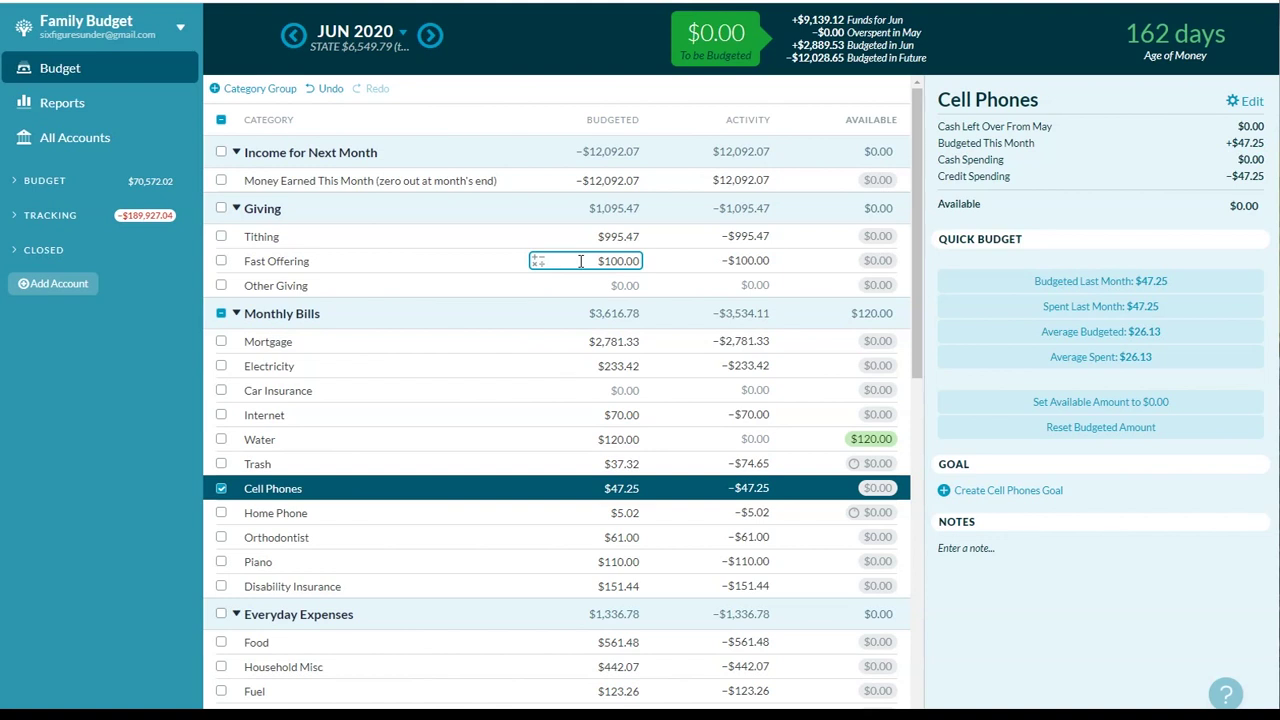
{"action": "left_click", "coordinate": [572, 285]}
{"action": "left_click", "coordinate": [572, 303]}
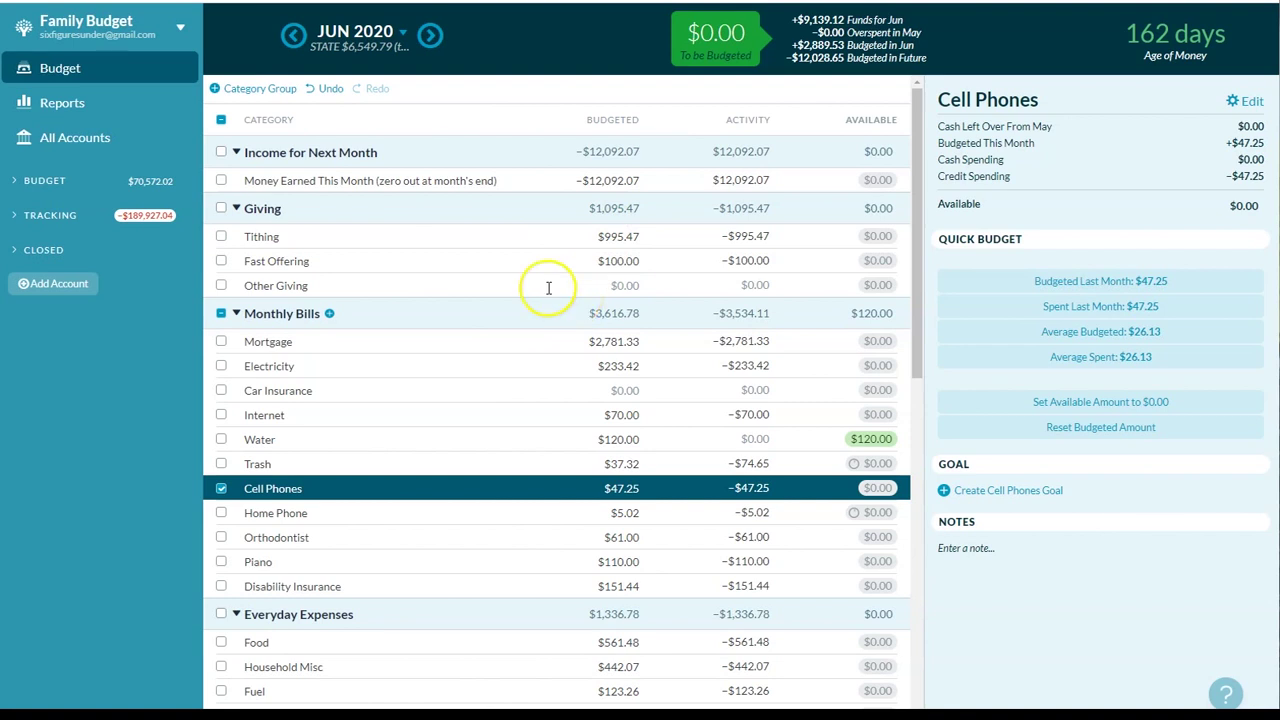
- Inspect the June budget details of the Mortgage, Electricity and Car Insurance categories under Monthly Bills
{"action": "left_click", "coordinate": [559, 341]}
{"action": "left_click", "coordinate": [571, 355]}
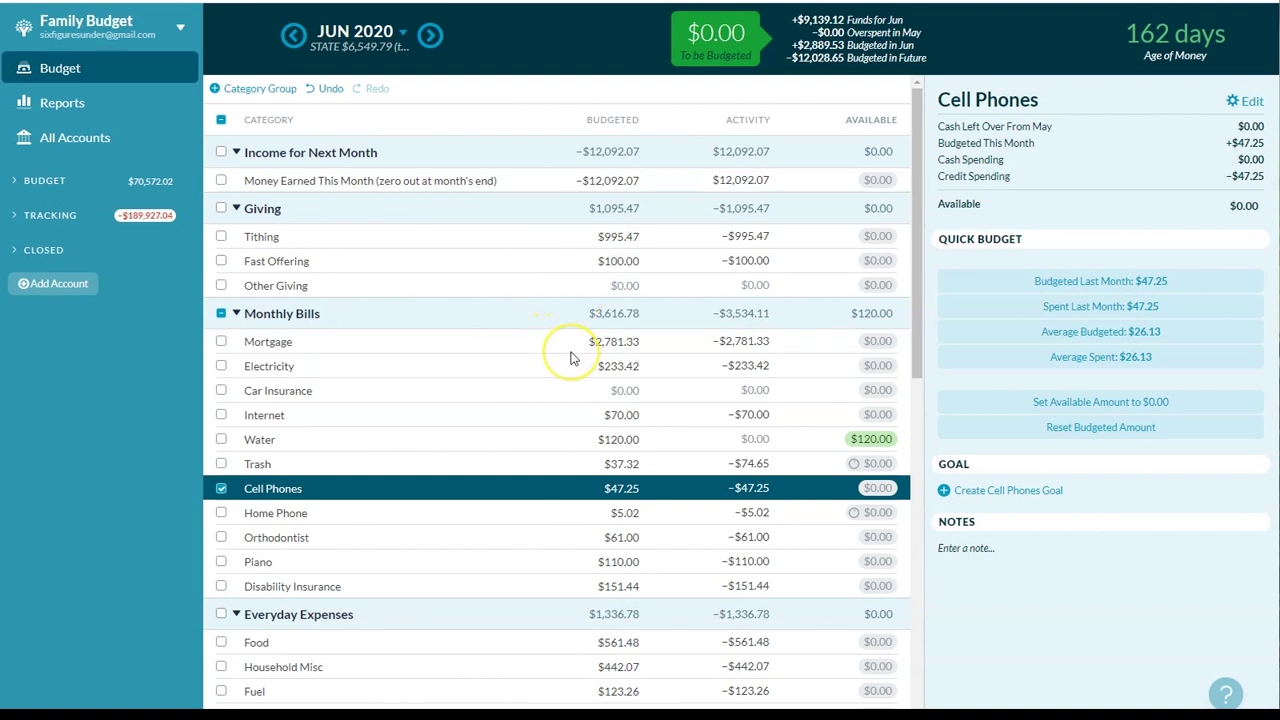
{"action": "left_click", "coordinate": [569, 342]}
{"action": "left_click", "coordinate": [569, 342]}
{"action": "left_click", "coordinate": [488, 341]}
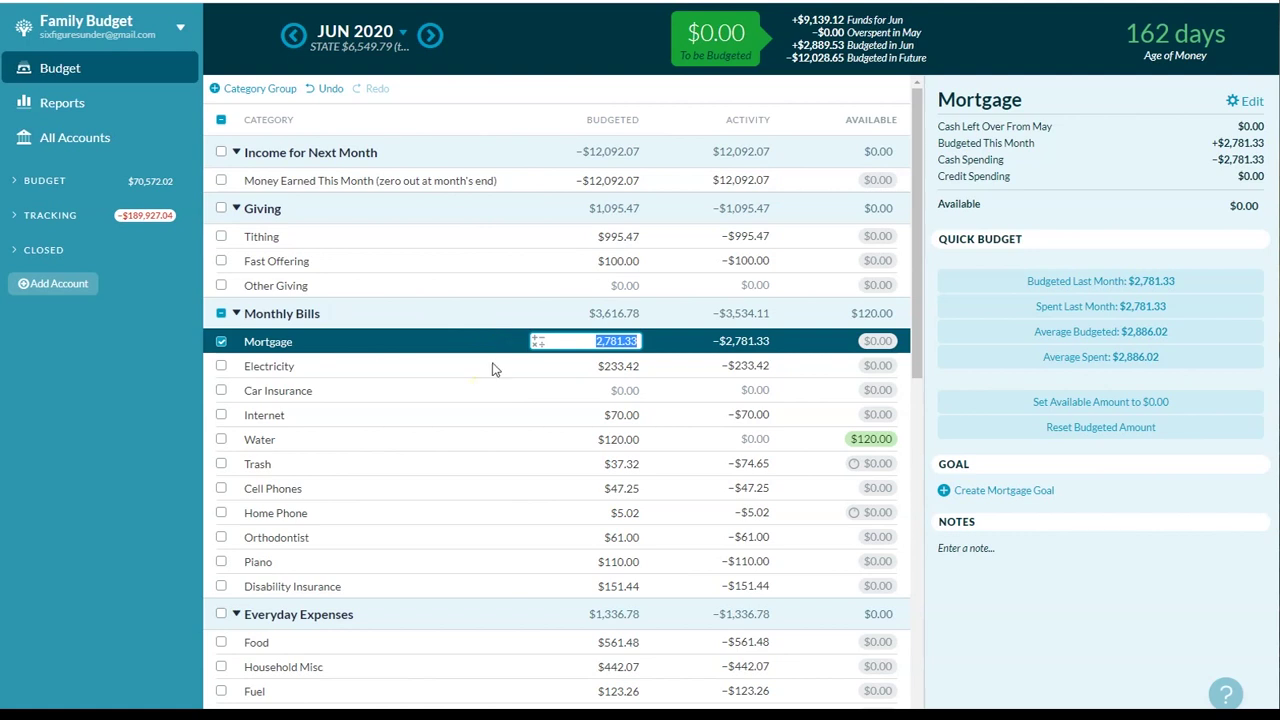
{"action": "left_click", "coordinate": [493, 368]}
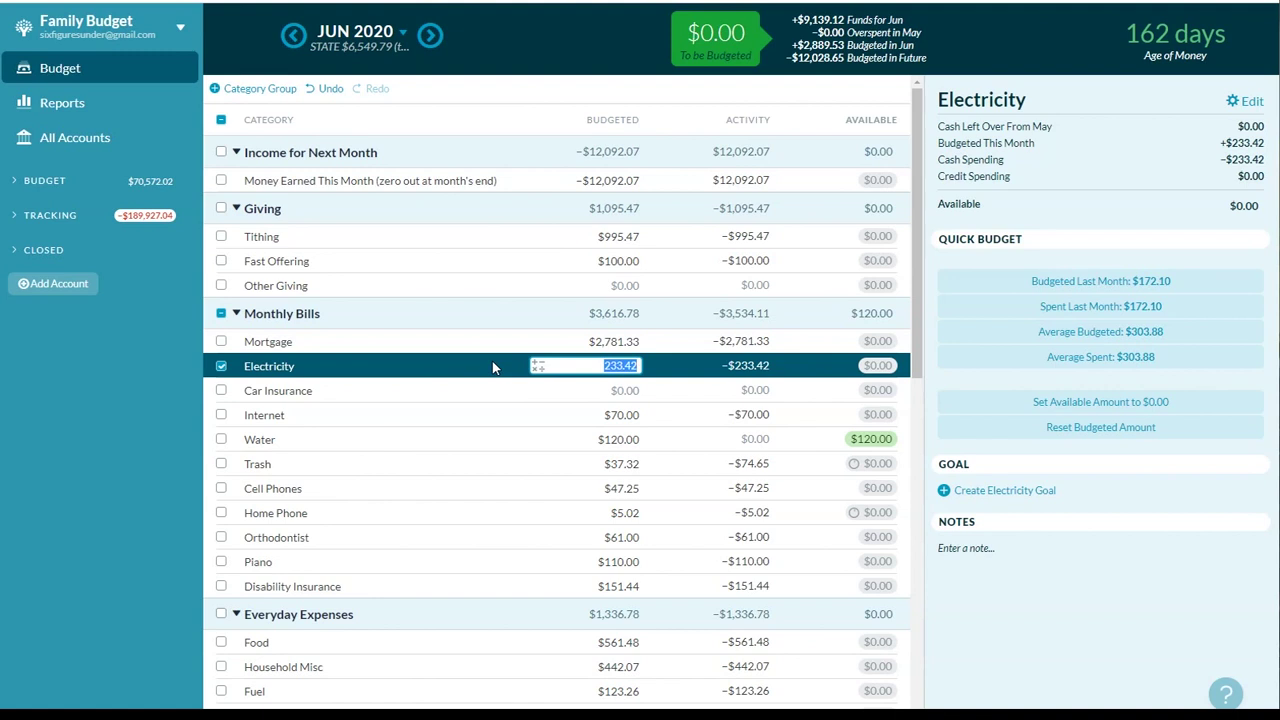
{"action": "left_click", "coordinate": [508, 392]}
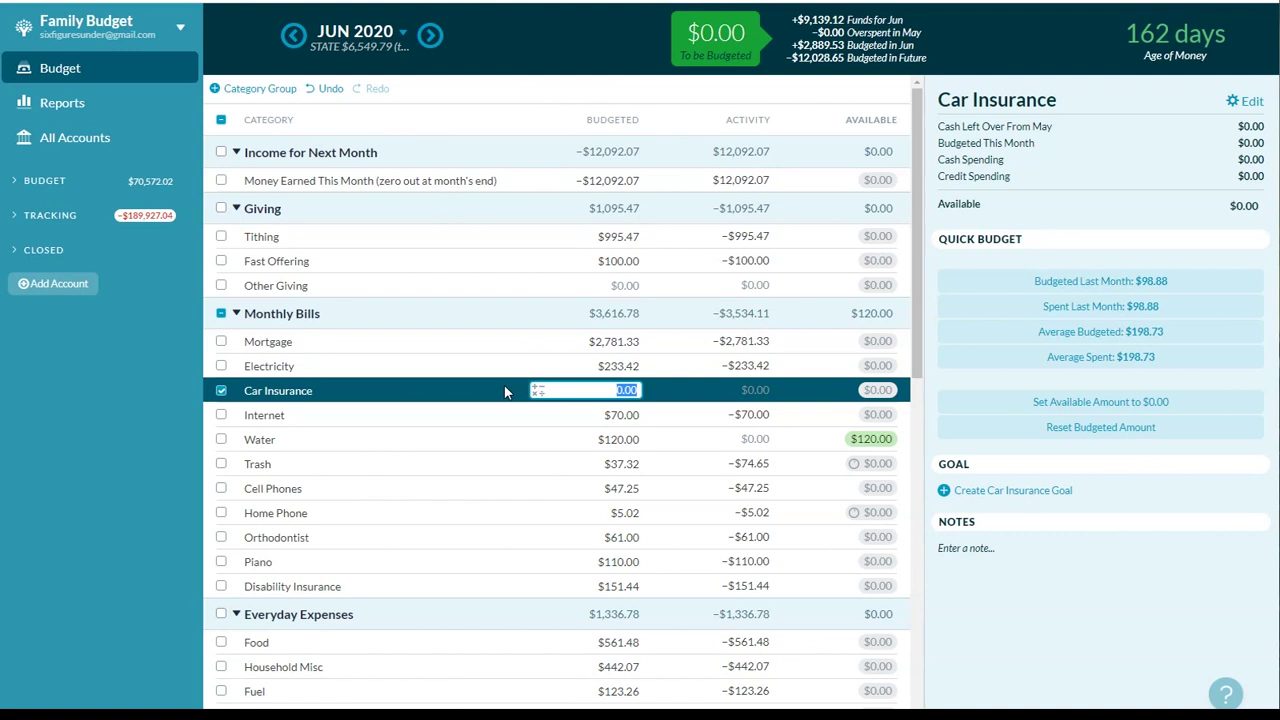
{"action": "left_click", "coordinate": [506, 390]}
{"action": "key", "text": "Return"}
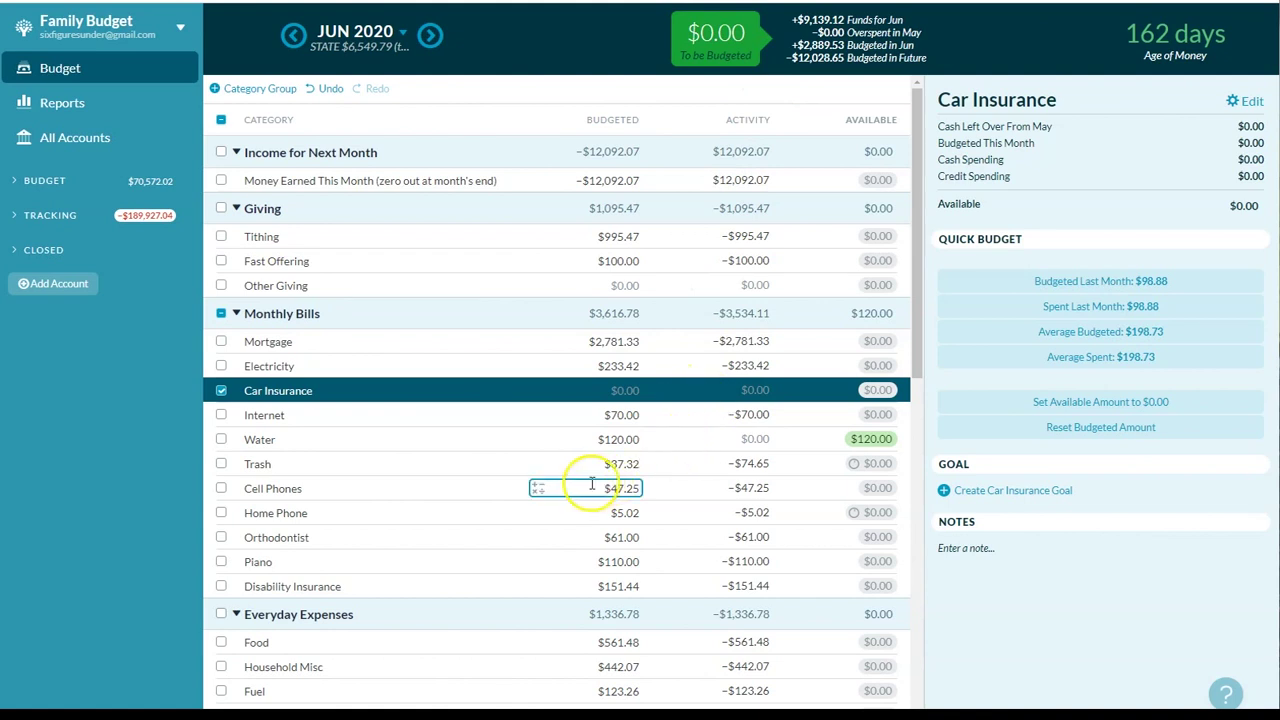
- Inspect the budget details of Cell Phones, Home Phone, Orthodontist, Piano and Disability Insurance under Monthly Bills
{"action": "left_click", "coordinate": [503, 496]}
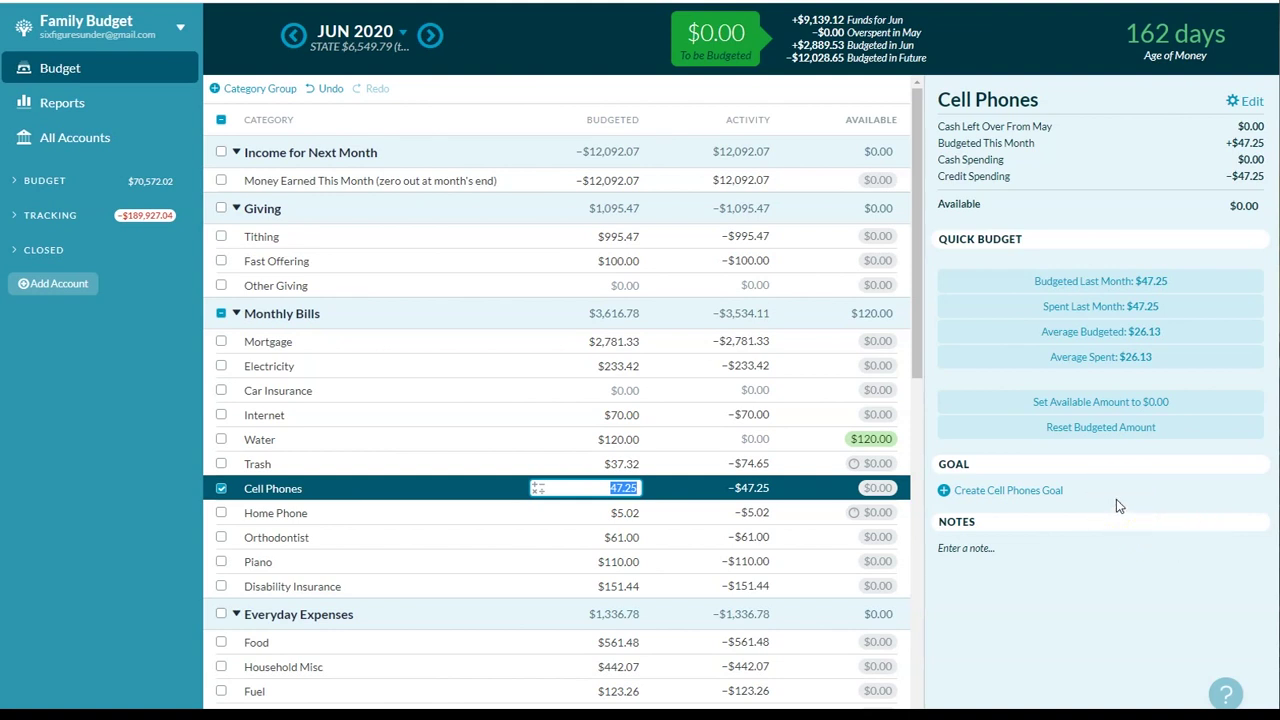
{"action": "left_click", "coordinate": [785, 520]}
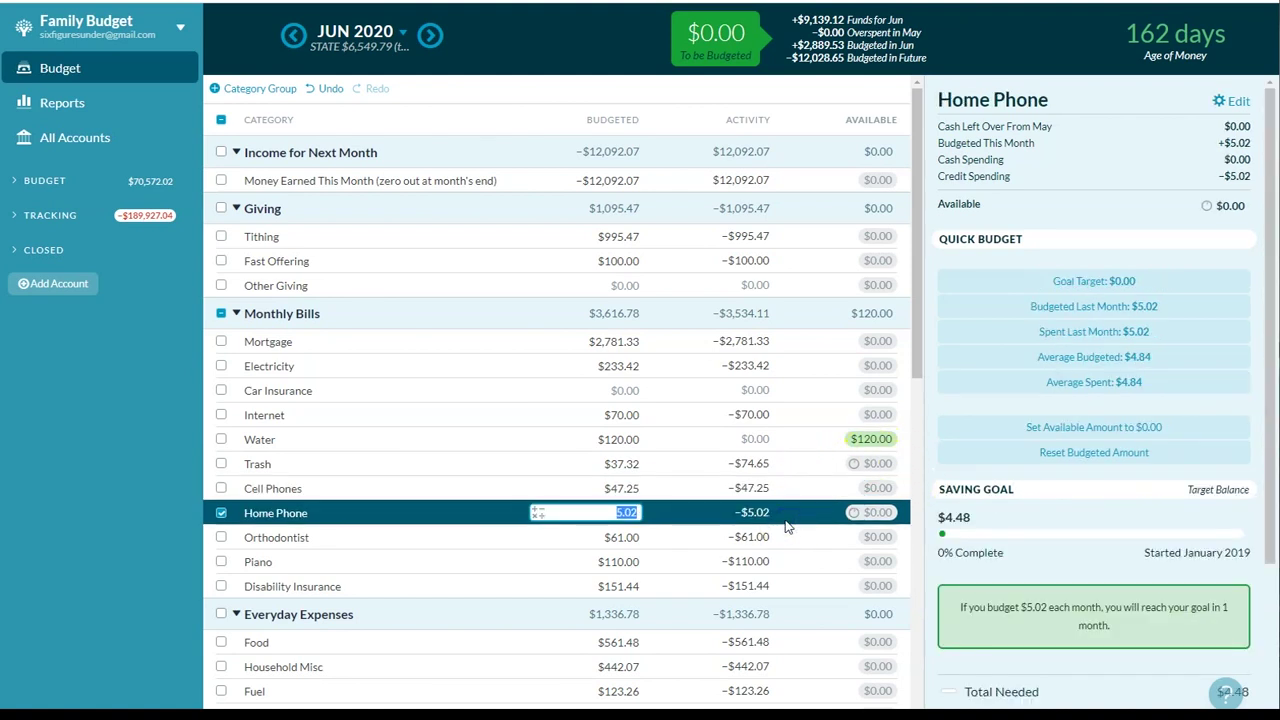
{"action": "left_click", "coordinate": [688, 542]}
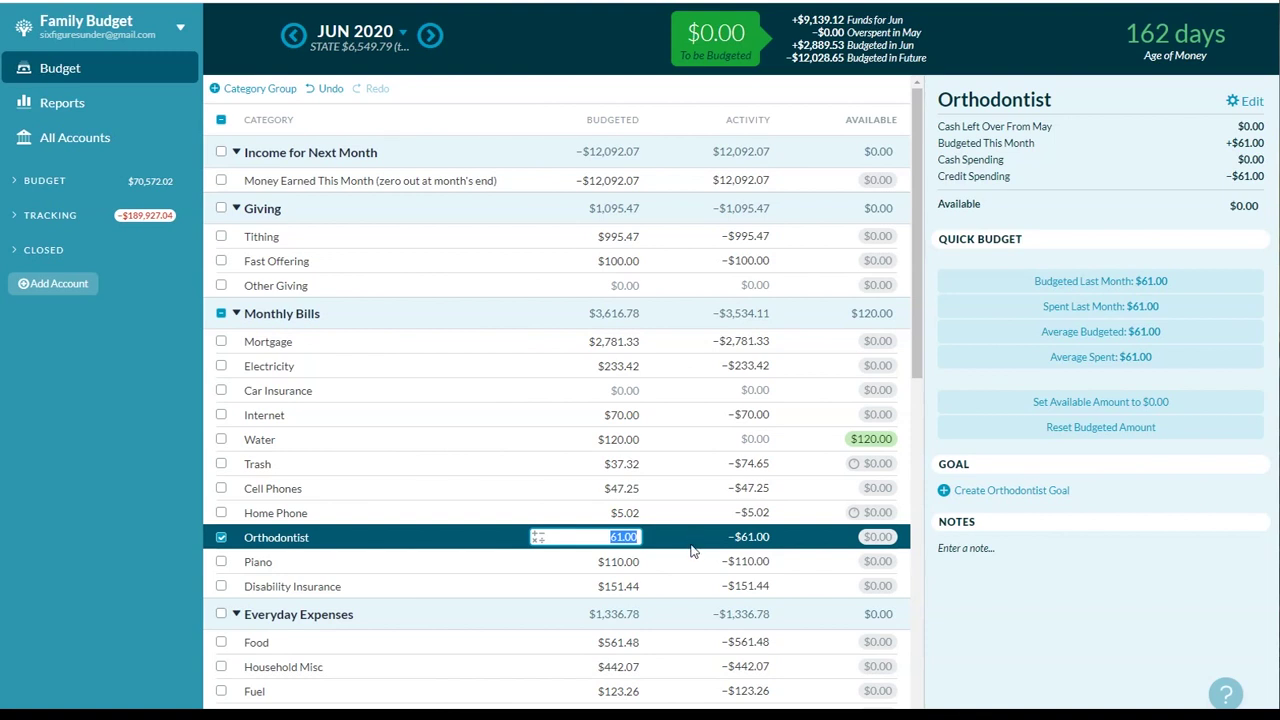
{"action": "left_click", "coordinate": [679, 566]}
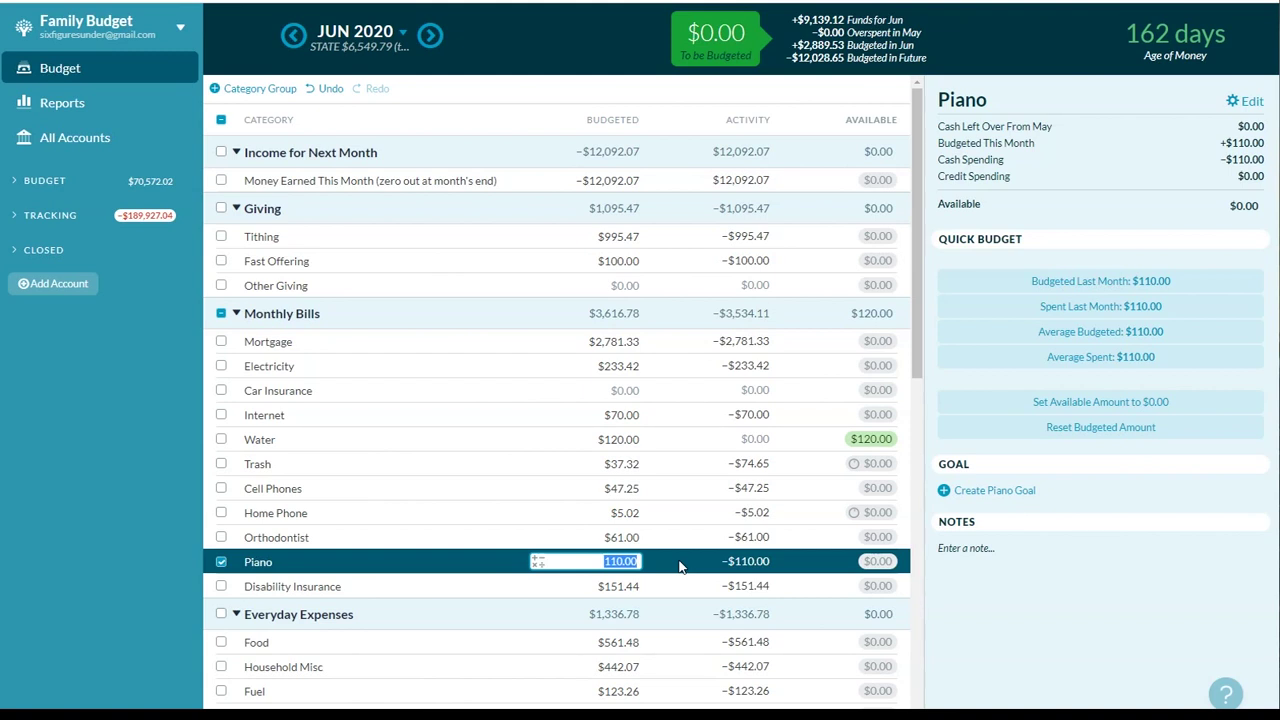
{"action": "left_click", "coordinate": [683, 585]}
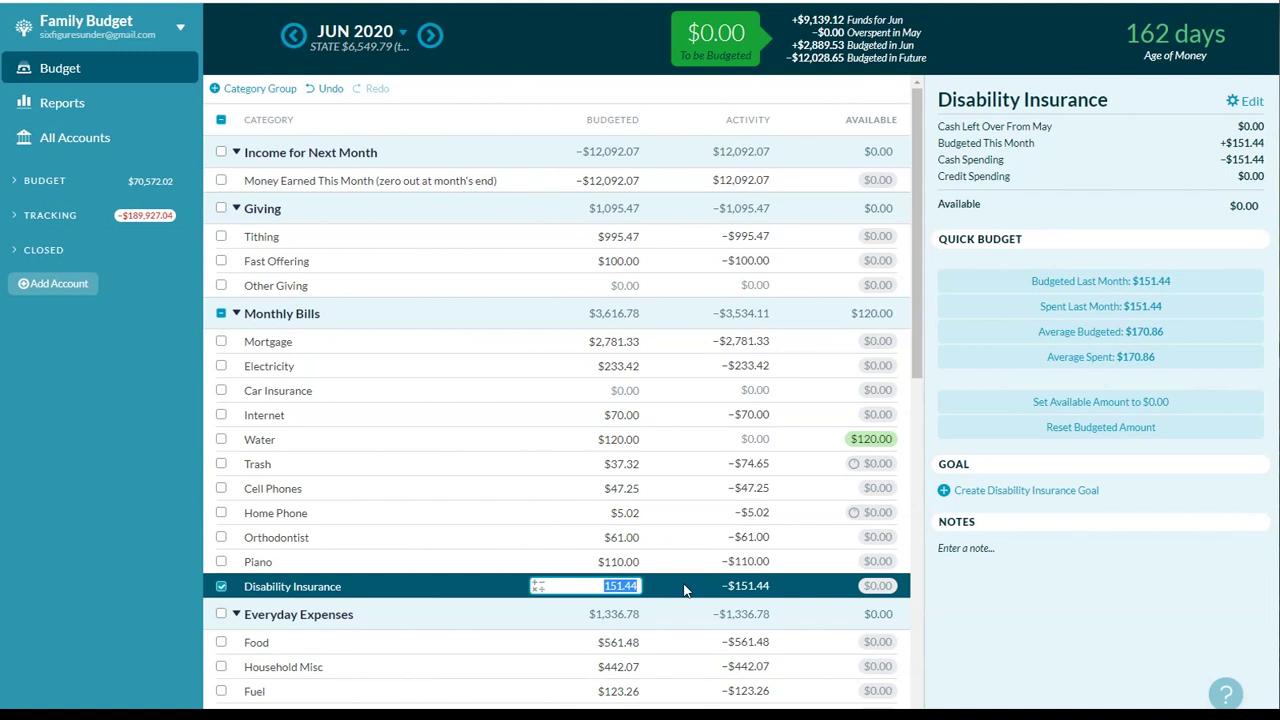
- Compare the Food category under Everyday Expenses with the Preparedness category under Sinking Funds
{"action": "key", "text": "Down"}
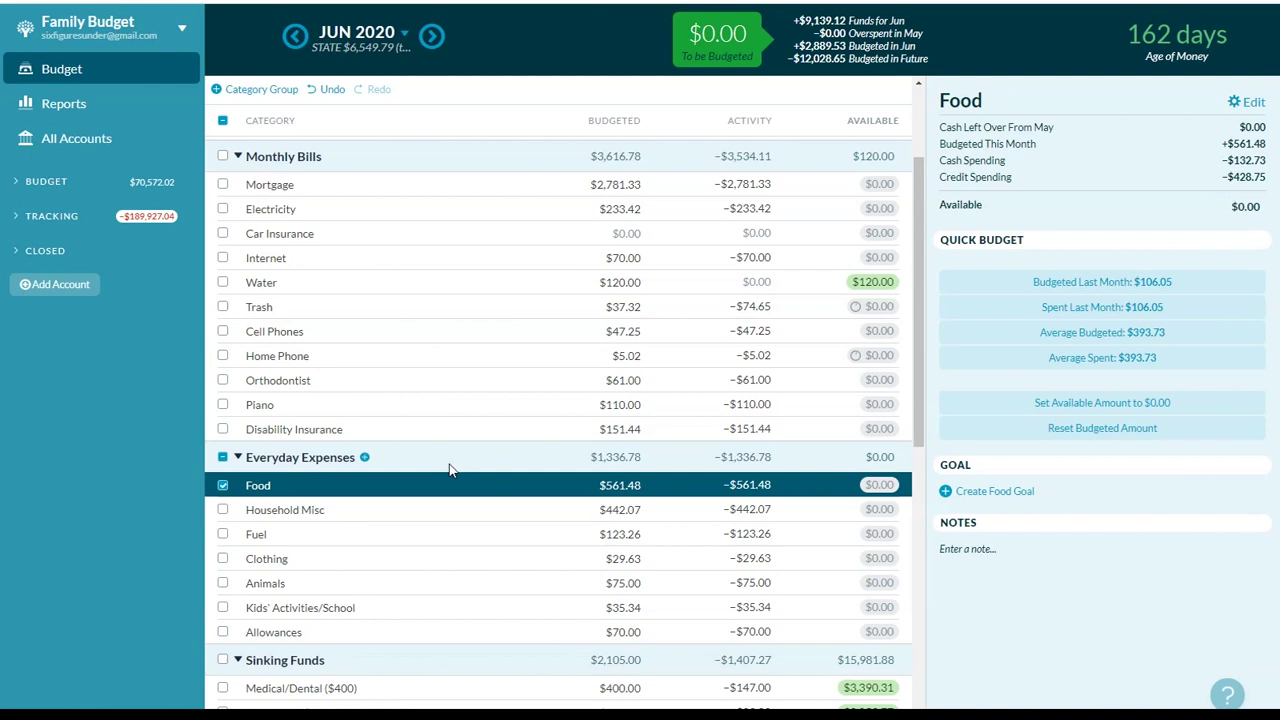
{"action": "left_click", "coordinate": [430, 541]}
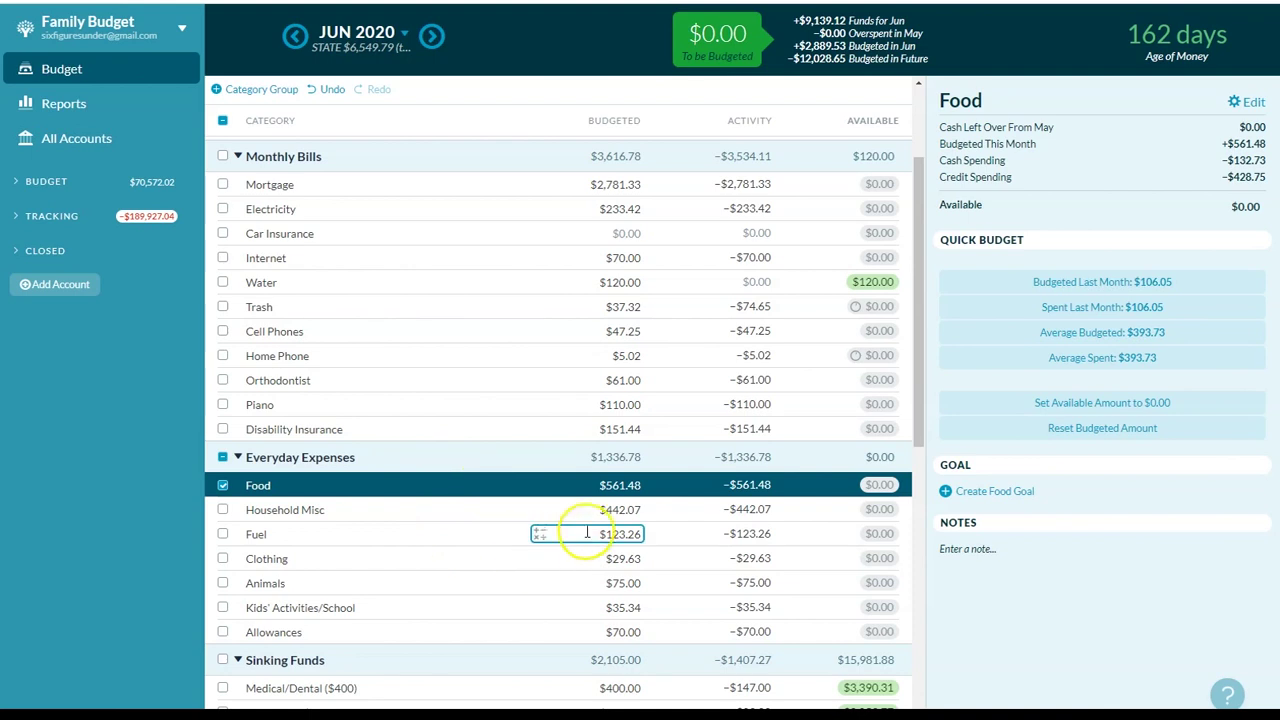
{"action": "left_click", "coordinate": [612, 487]}
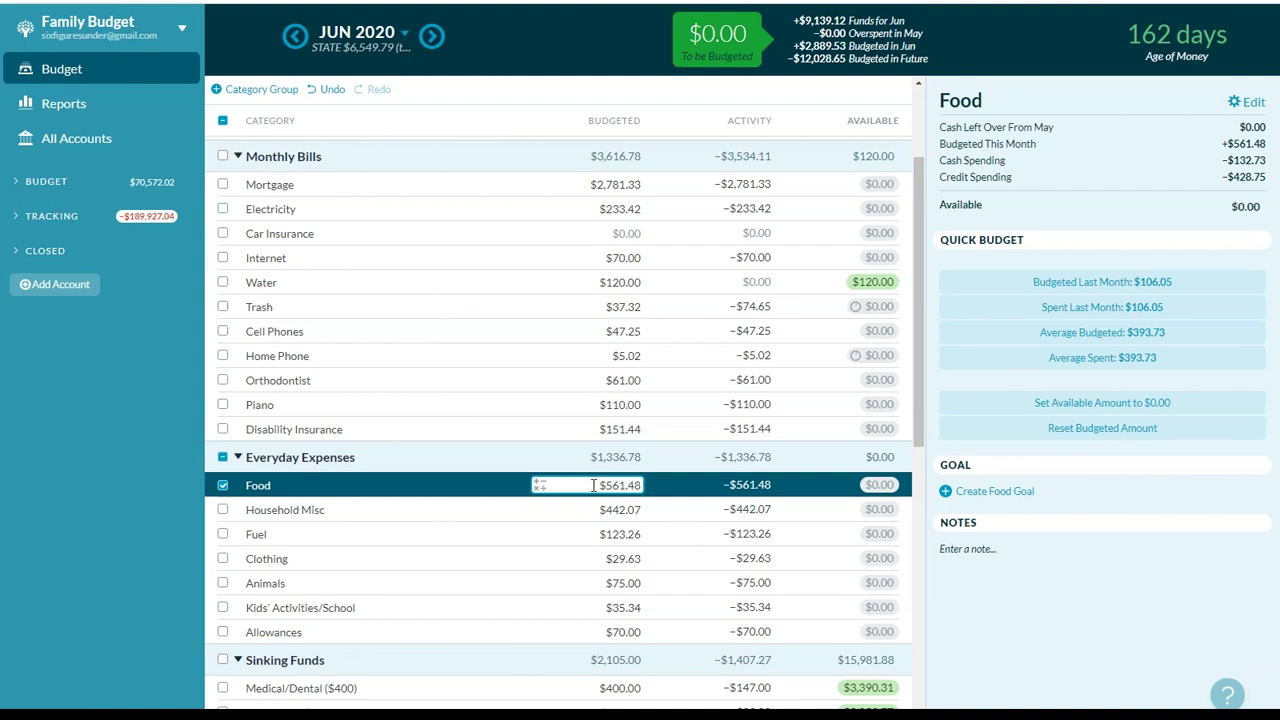
{"action": "scroll", "coordinate": [595, 490], "scroll_direction": "down", "scroll_amount": 5}
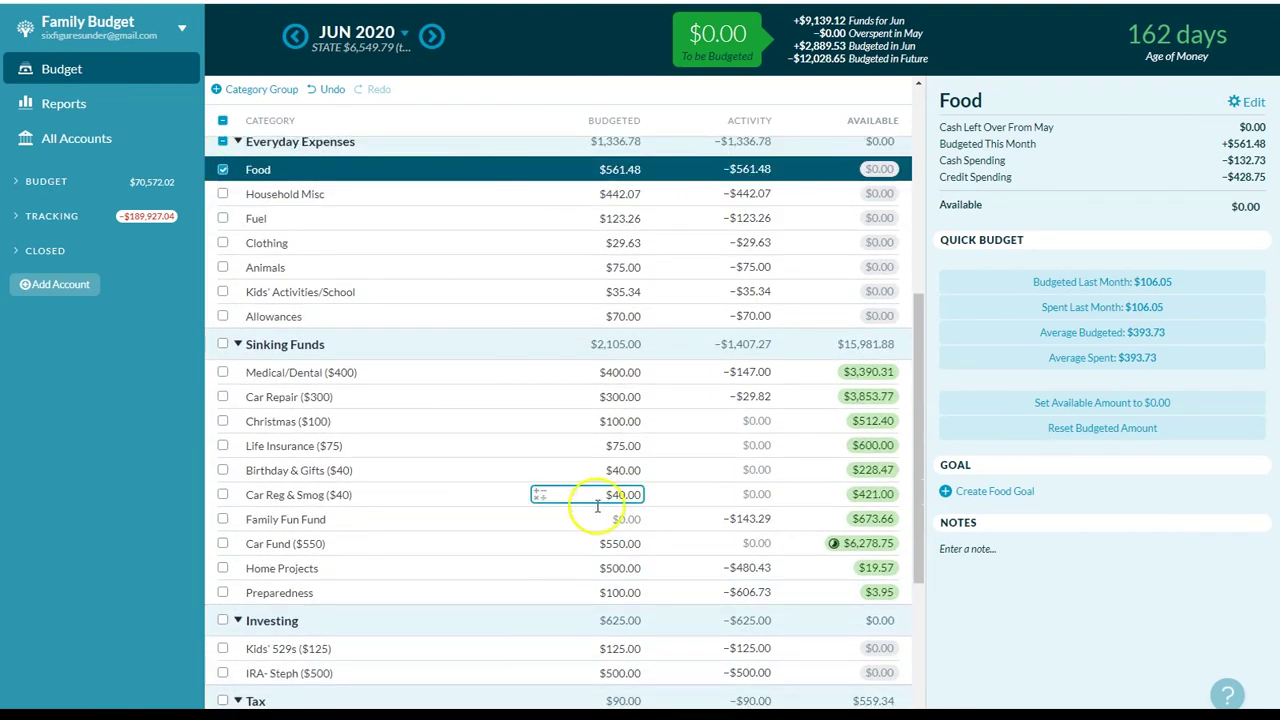
{"action": "left_click", "coordinate": [720, 592]}
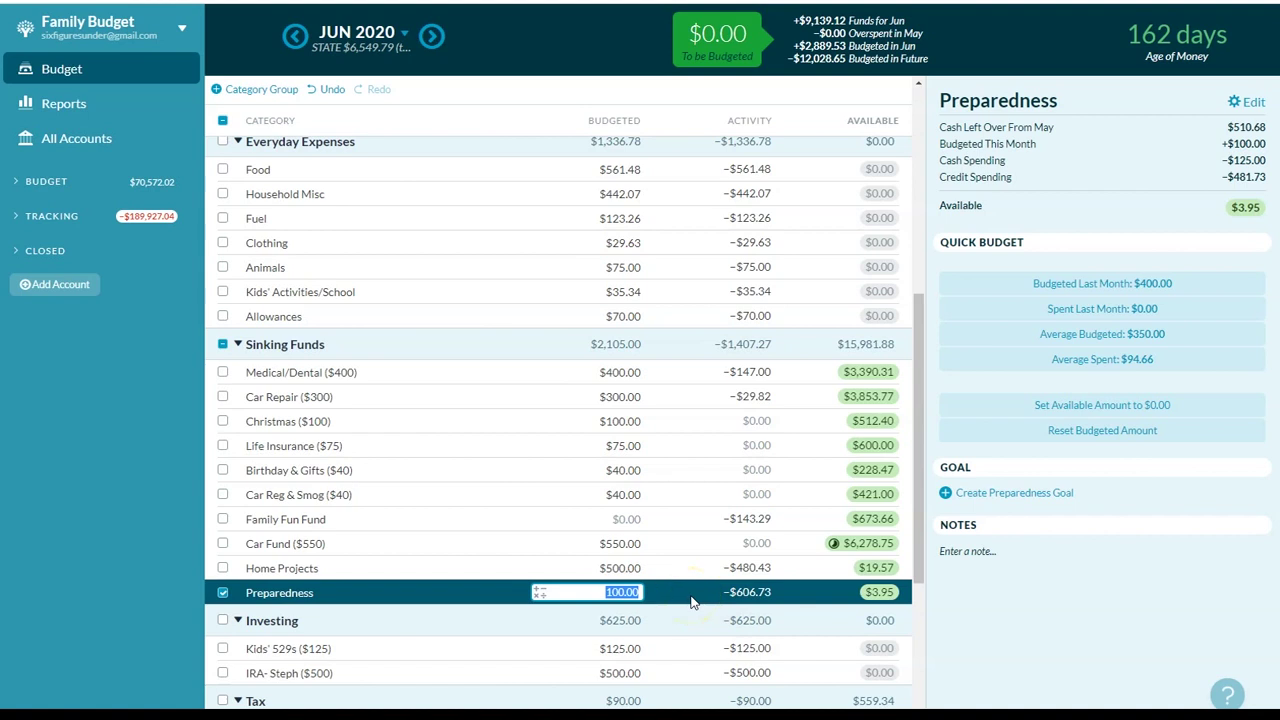
{"action": "left_click_drag", "start_coordinate": [628, 592], "coordinate": [660, 598]}
{"action": "scroll", "coordinate": [735, 600], "scroll_direction": "up", "scroll_amount": 3}
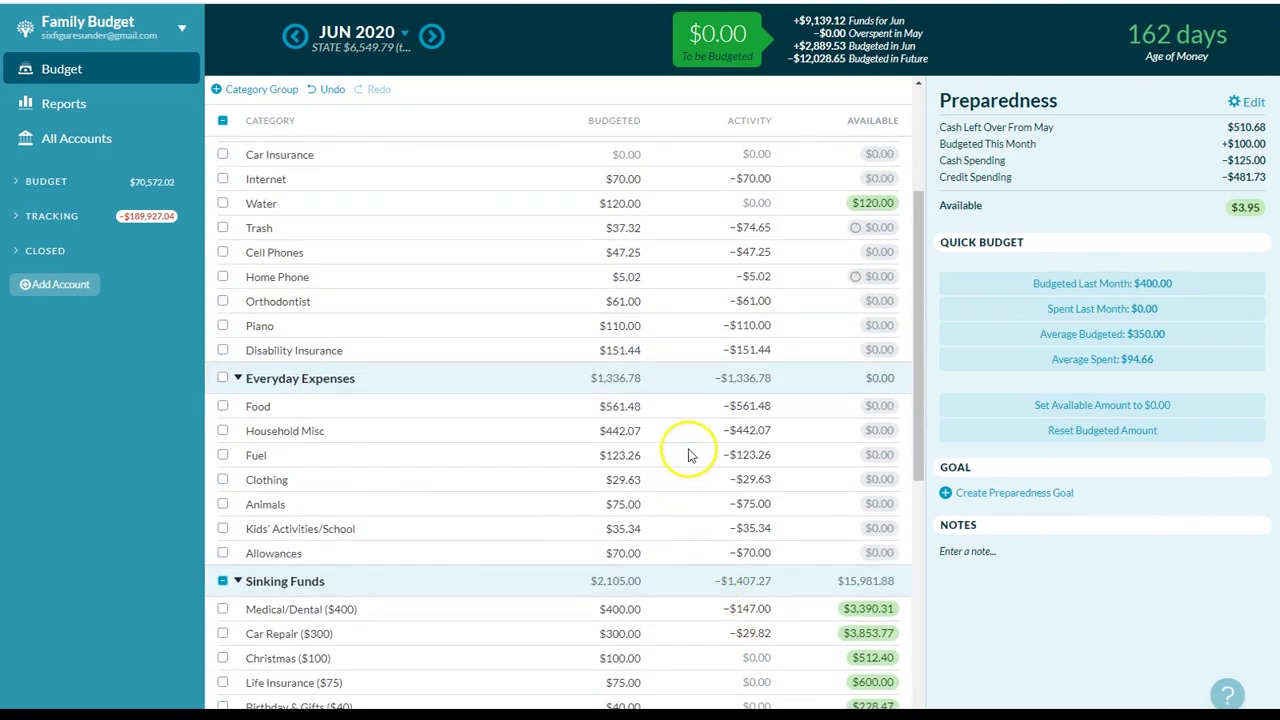
- Inspect the budget details of each Everyday Expenses category in order, from Food through Allowances
{"action": "left_click", "coordinate": [700, 416]}
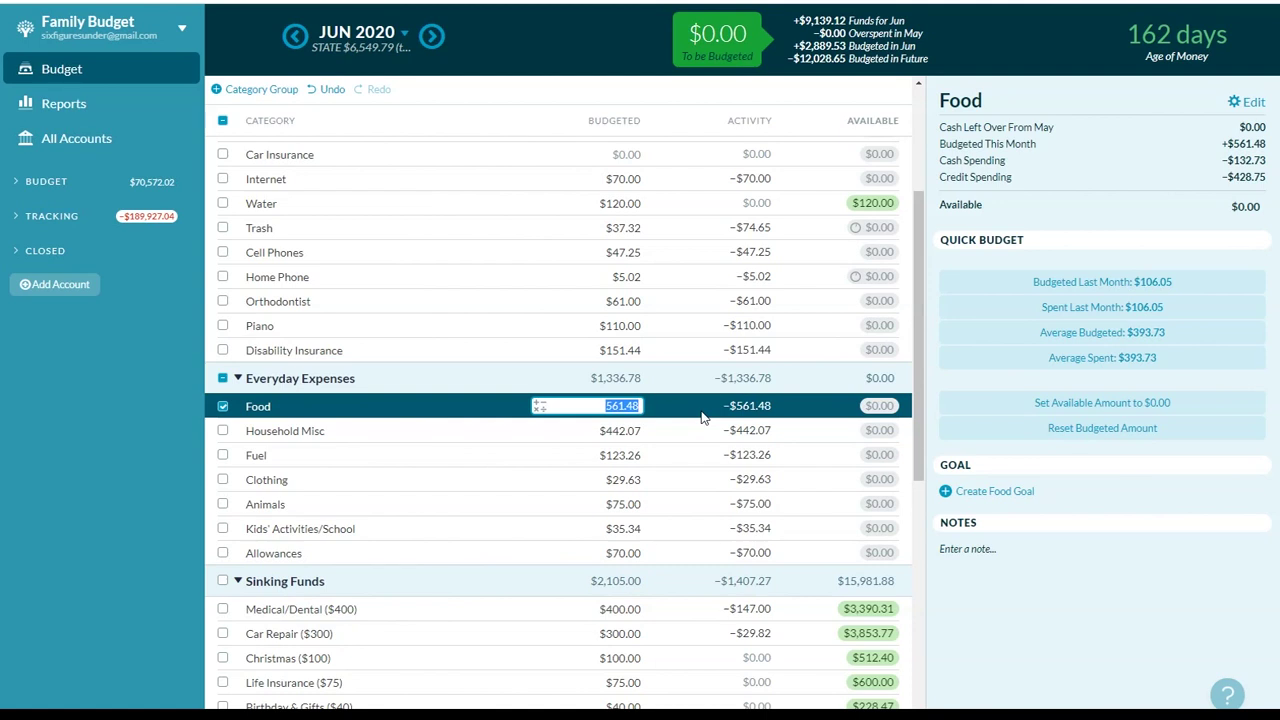
{"action": "left_click", "coordinate": [680, 433]}
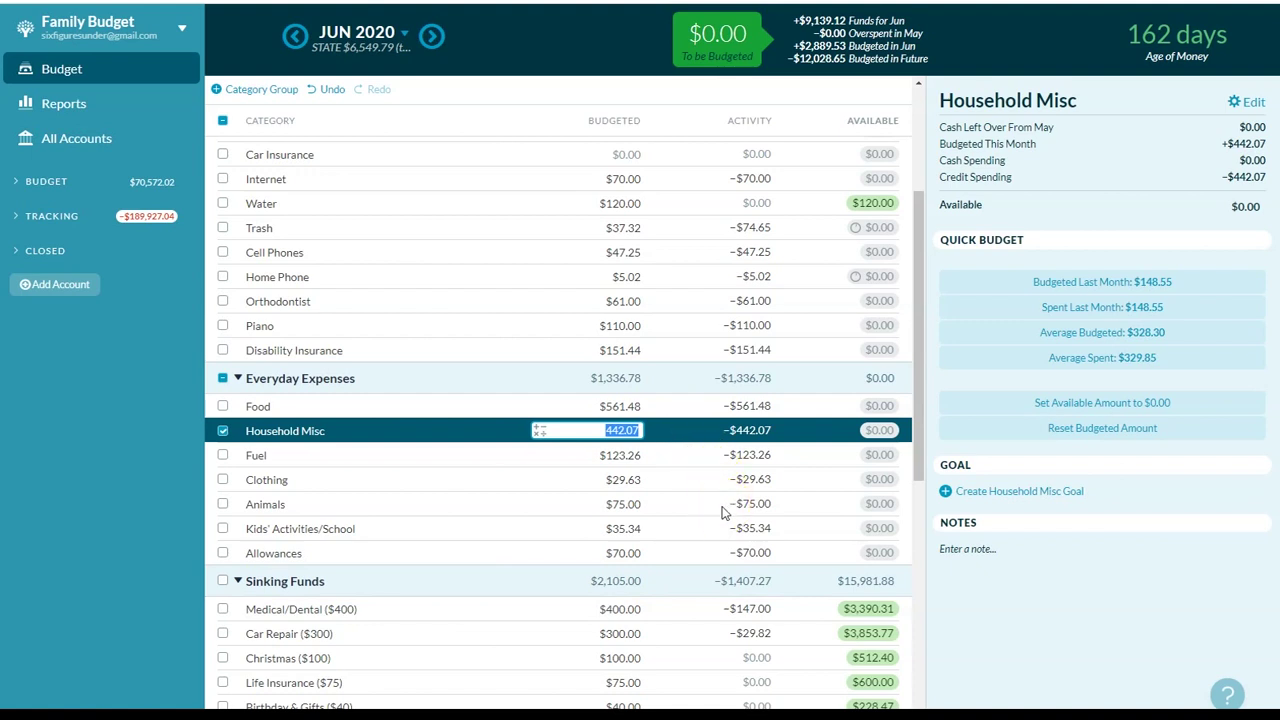
{"action": "left_click", "coordinate": [474, 458]}
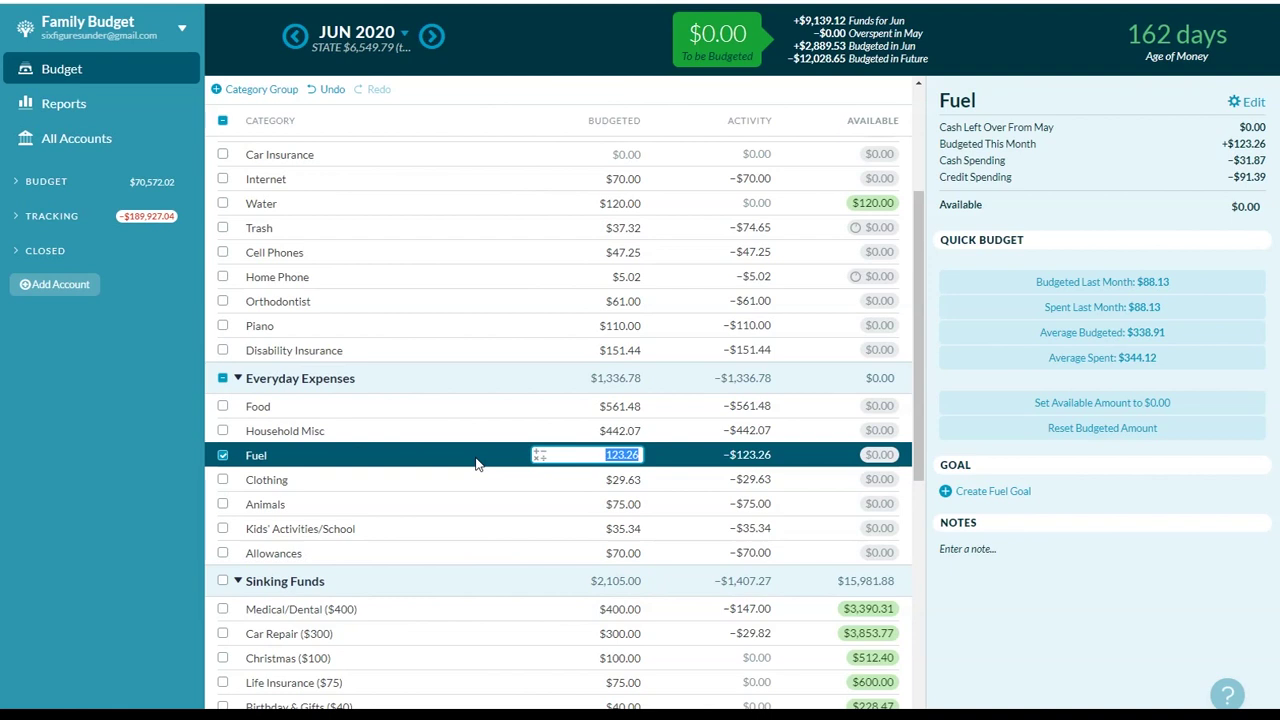
{"action": "left_click", "coordinate": [478, 468]}
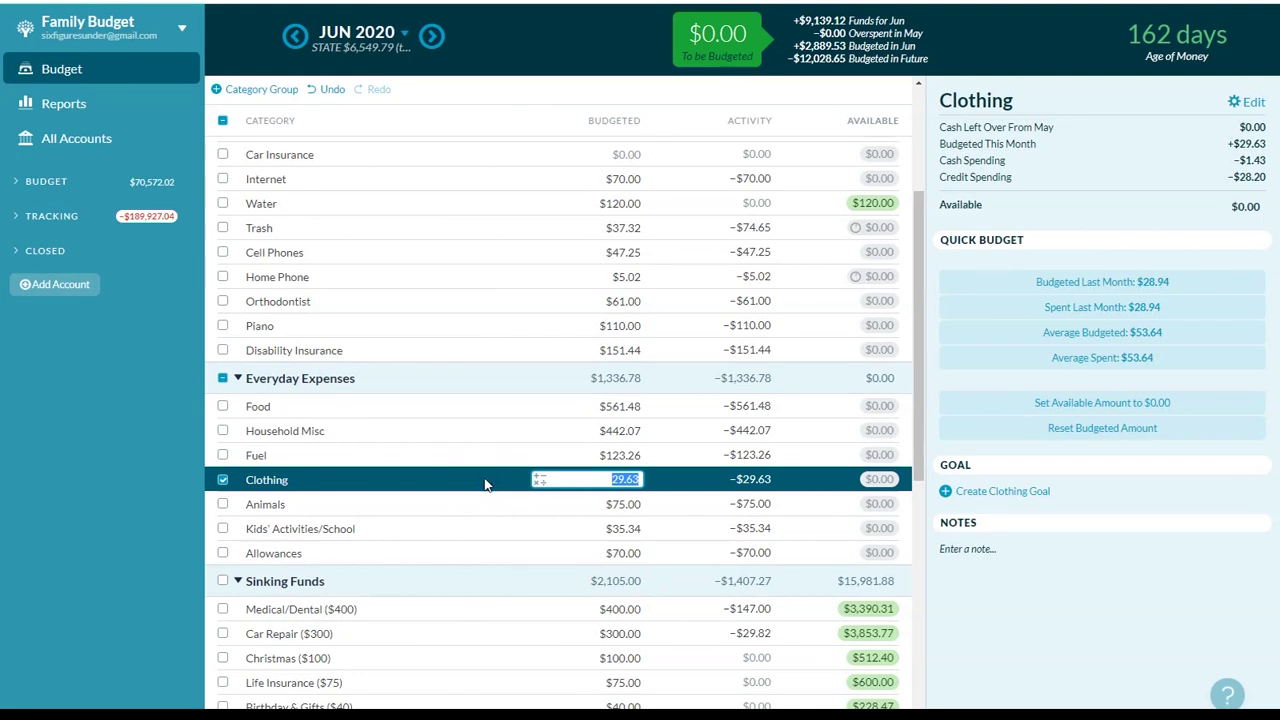
{"action": "left_click", "coordinate": [487, 487]}
{"action": "left_click", "coordinate": [500, 512]}
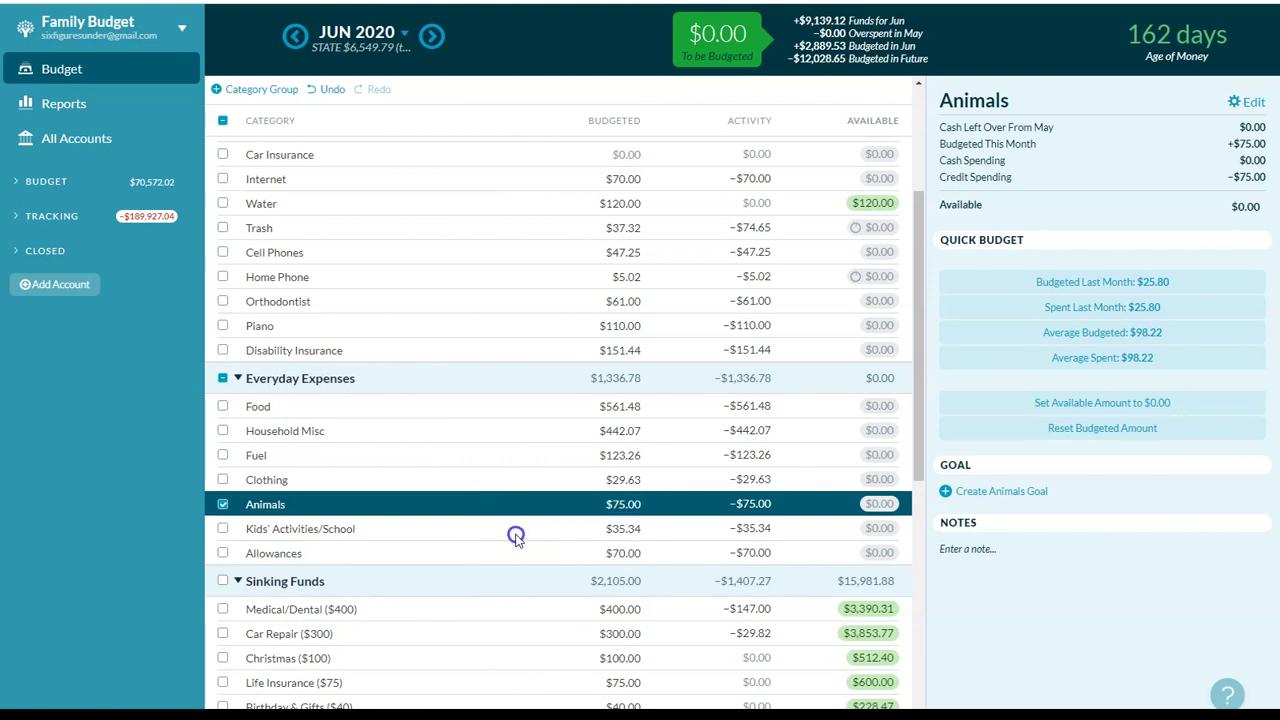
{"action": "left_click", "coordinate": [515, 536]}
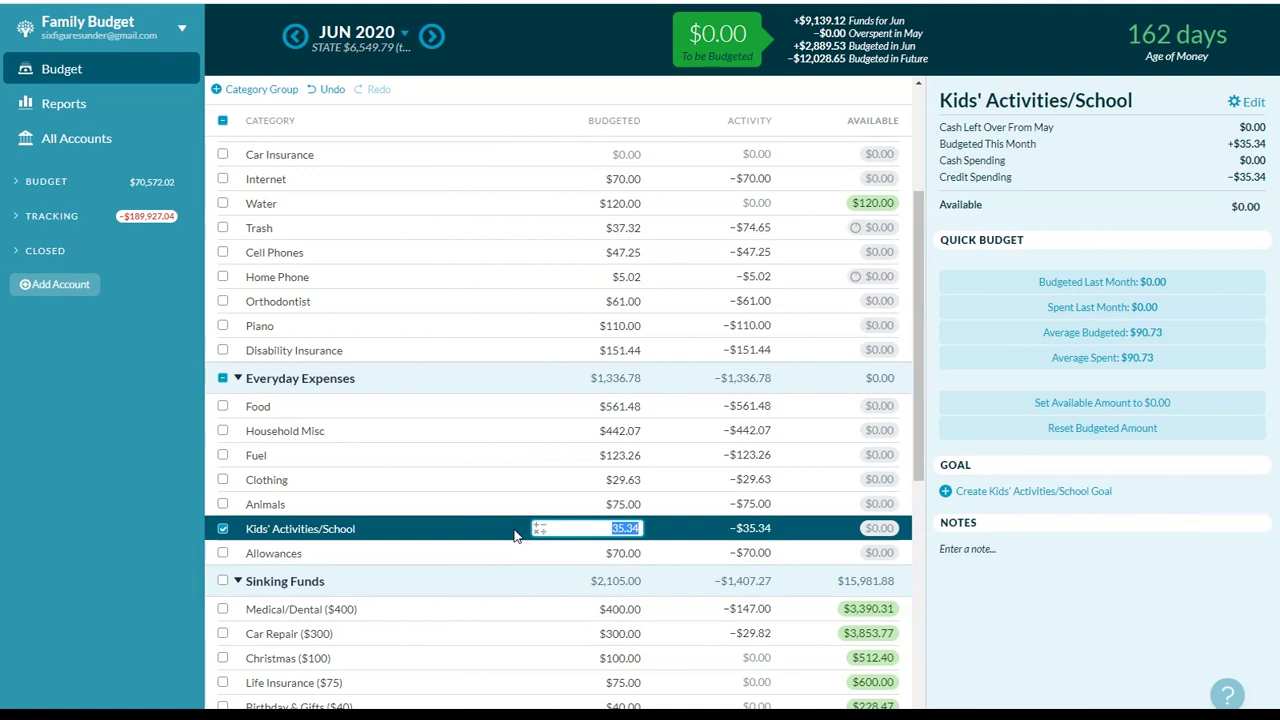
{"action": "left_click", "coordinate": [512, 551]}
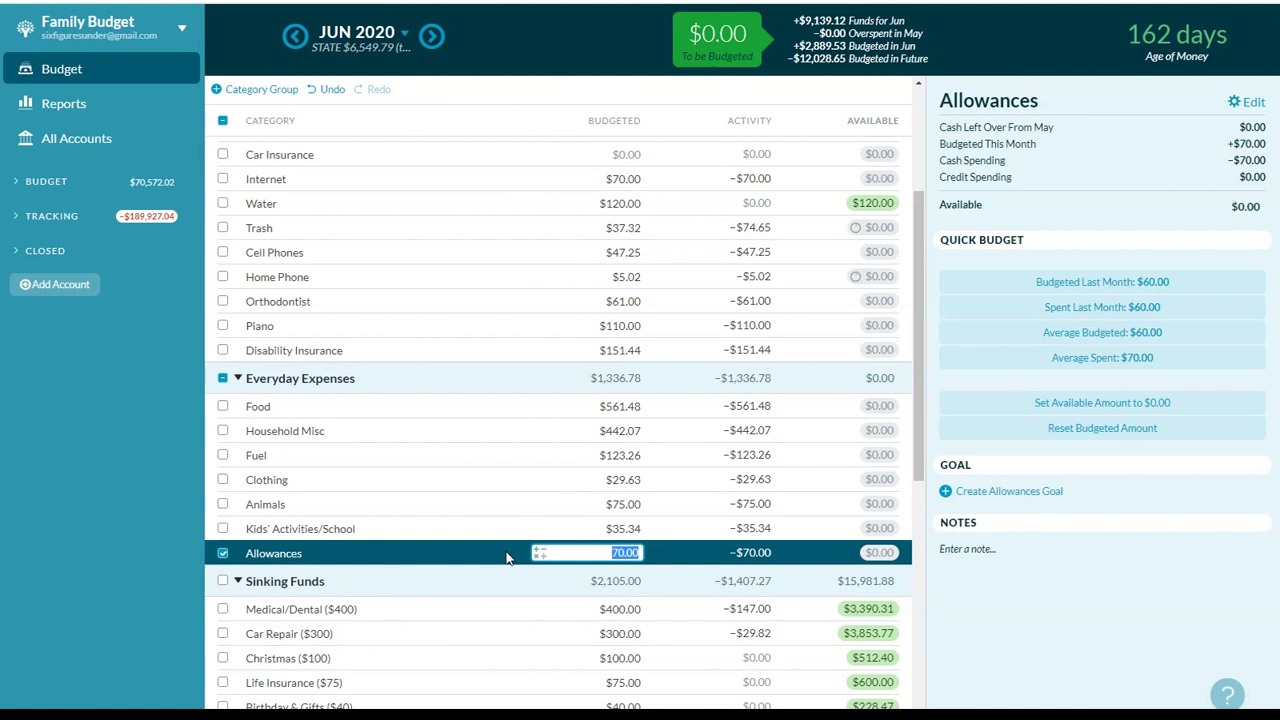
- Inspect the budgeted and available amounts of Medical/Dental, Car Repair and Christmas under Sinking Funds
{"action": "scroll", "coordinate": [506, 551], "scroll_direction": "down", "scroll_amount": 3}
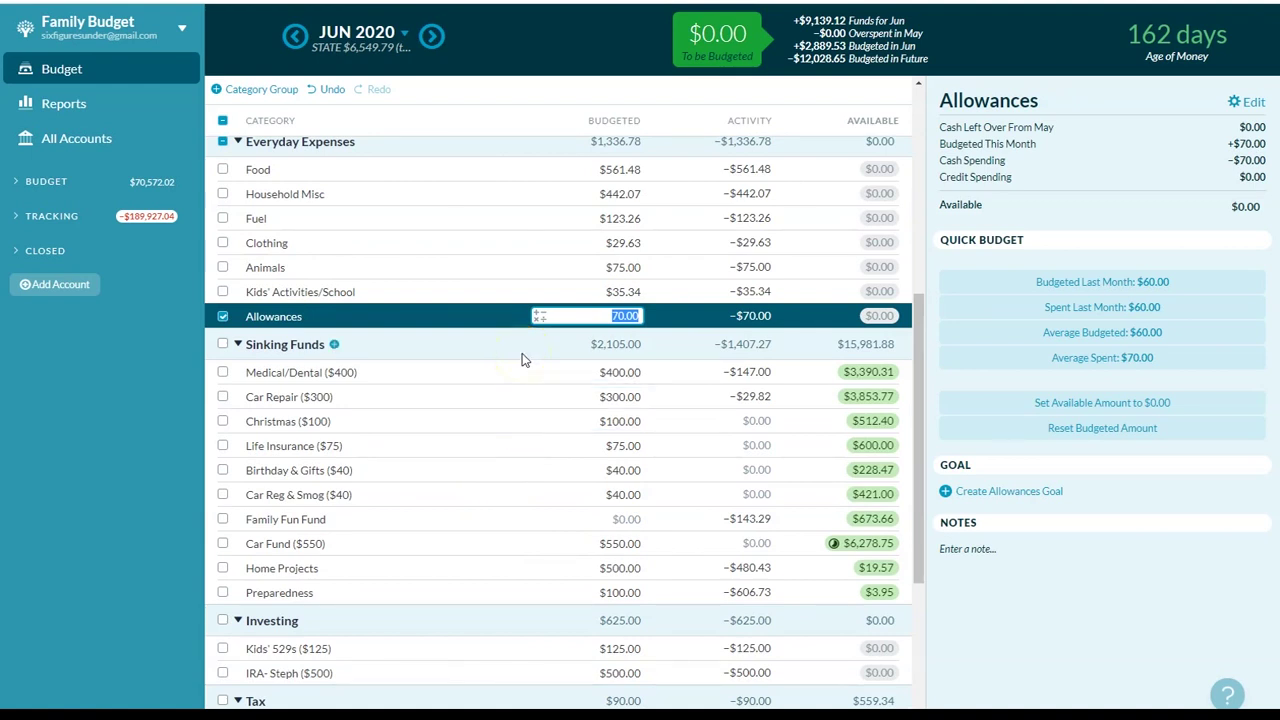
{"action": "left_click", "coordinate": [522, 363]}
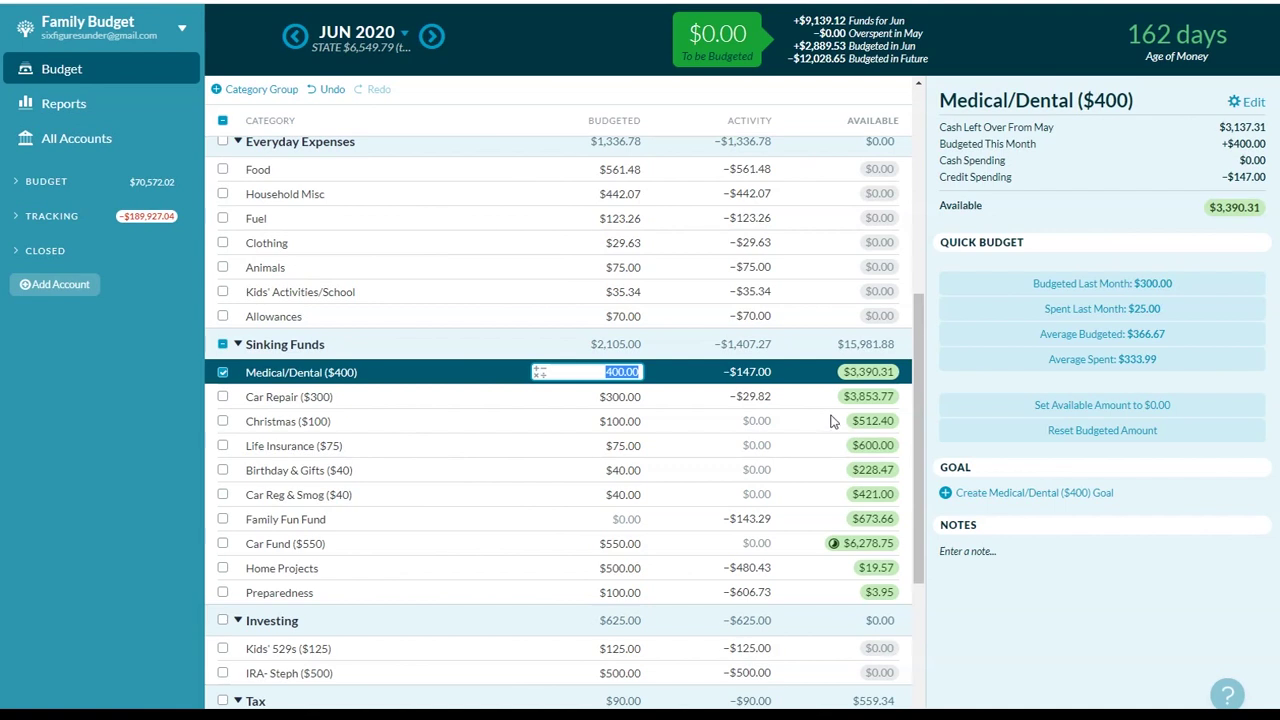
{"action": "left_click", "coordinate": [424, 408]}
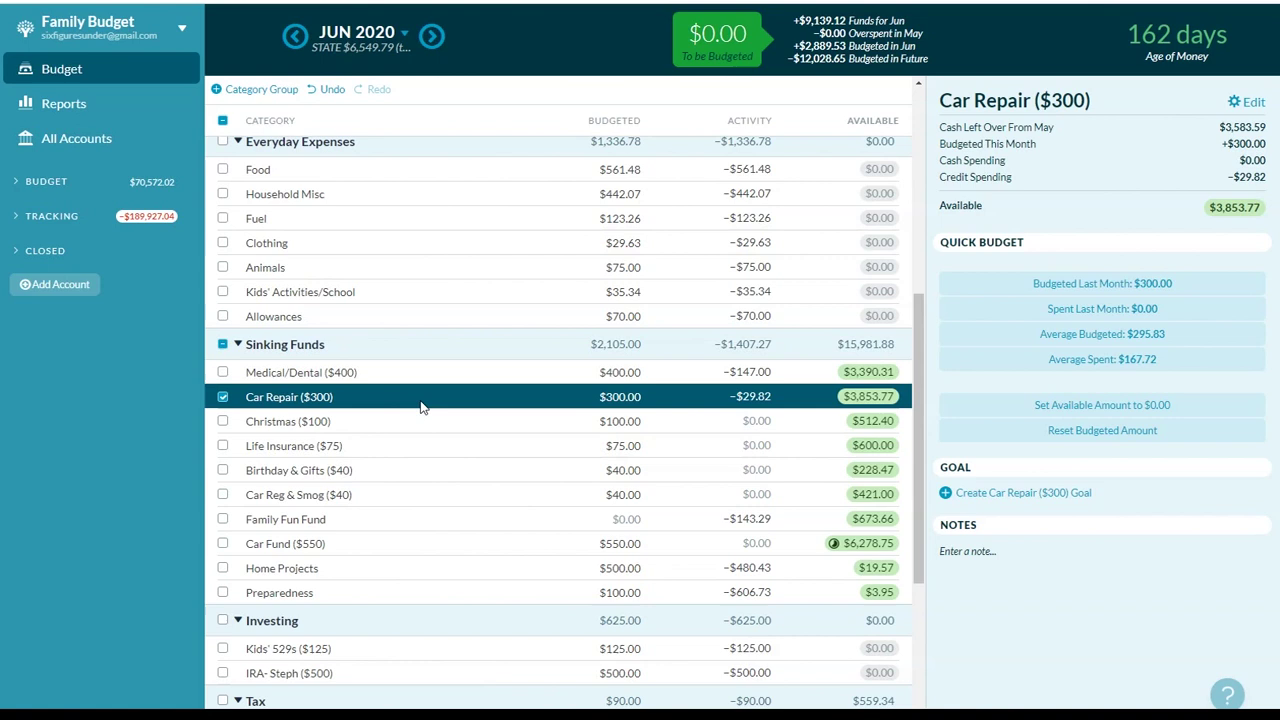
{"action": "left_click", "coordinate": [535, 398]}
{"action": "left_click", "coordinate": [489, 397]}
{"action": "left_click", "coordinate": [488, 397]}
{"action": "left_click", "coordinate": [423, 424]}
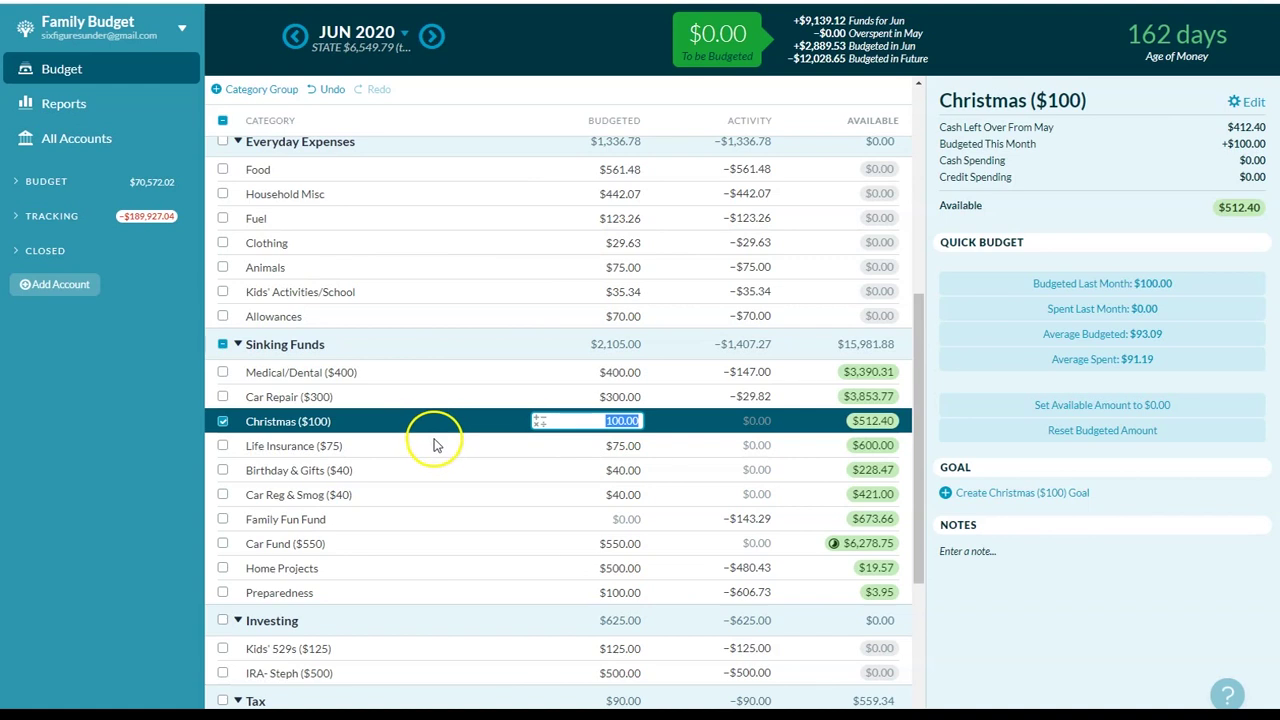
- Inspect the budgeted and available amounts of Life Insurance, Birthday & Gifts and Car Reg & Smog under Sinking Funds
{"action": "left_click", "coordinate": [433, 446]}
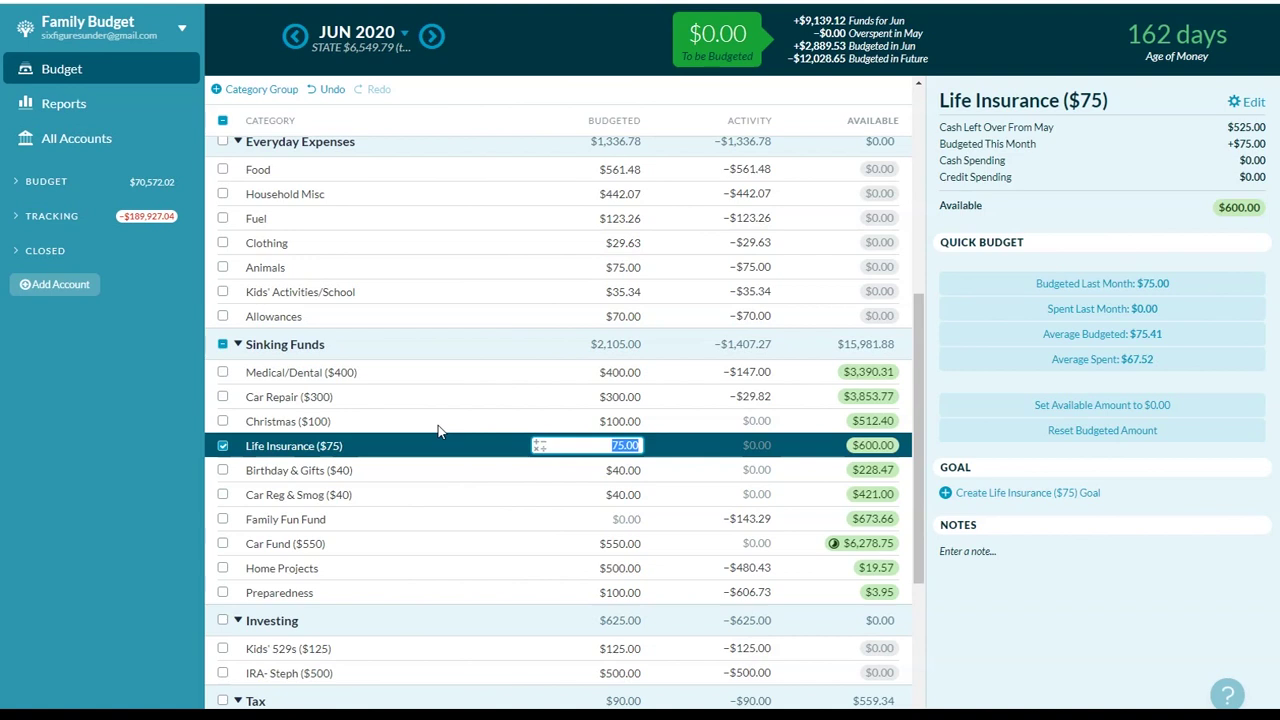
{"action": "left_click", "coordinate": [440, 438]}
{"action": "left_click", "coordinate": [440, 452]}
{"action": "left_click", "coordinate": [443, 470]}
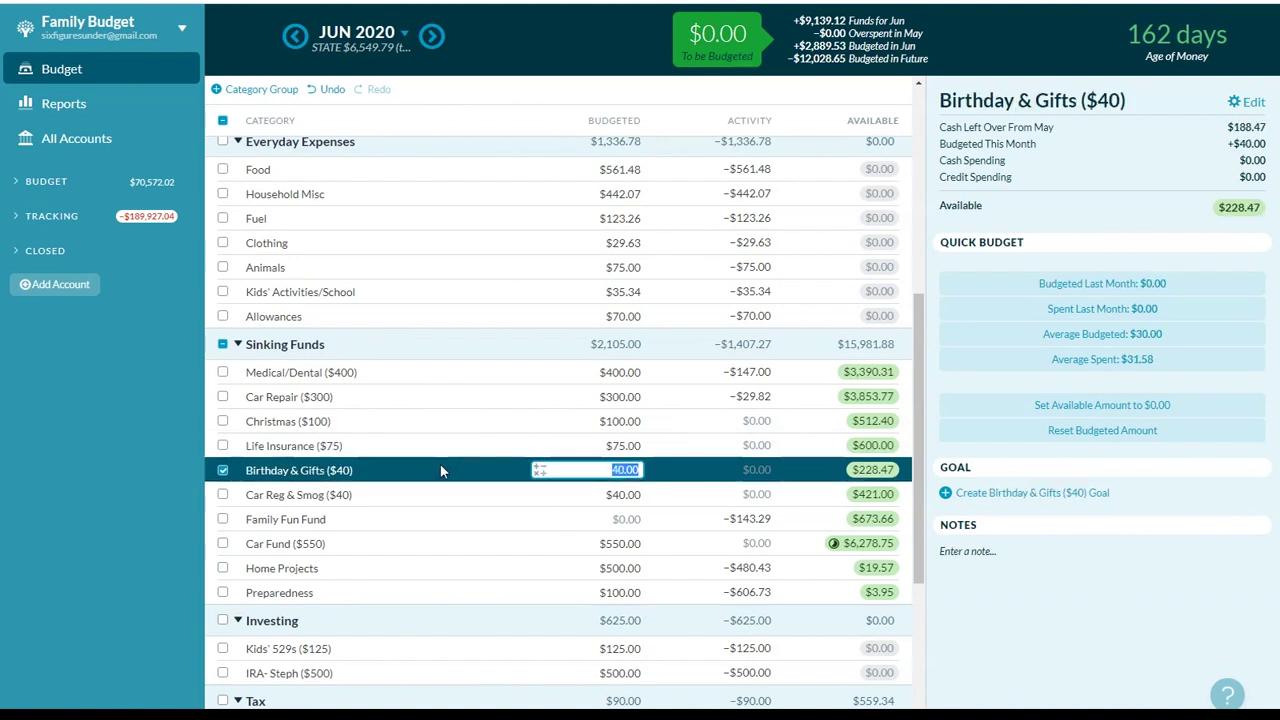
{"action": "left_click", "coordinate": [441, 476]}
{"action": "left_click", "coordinate": [441, 494]}
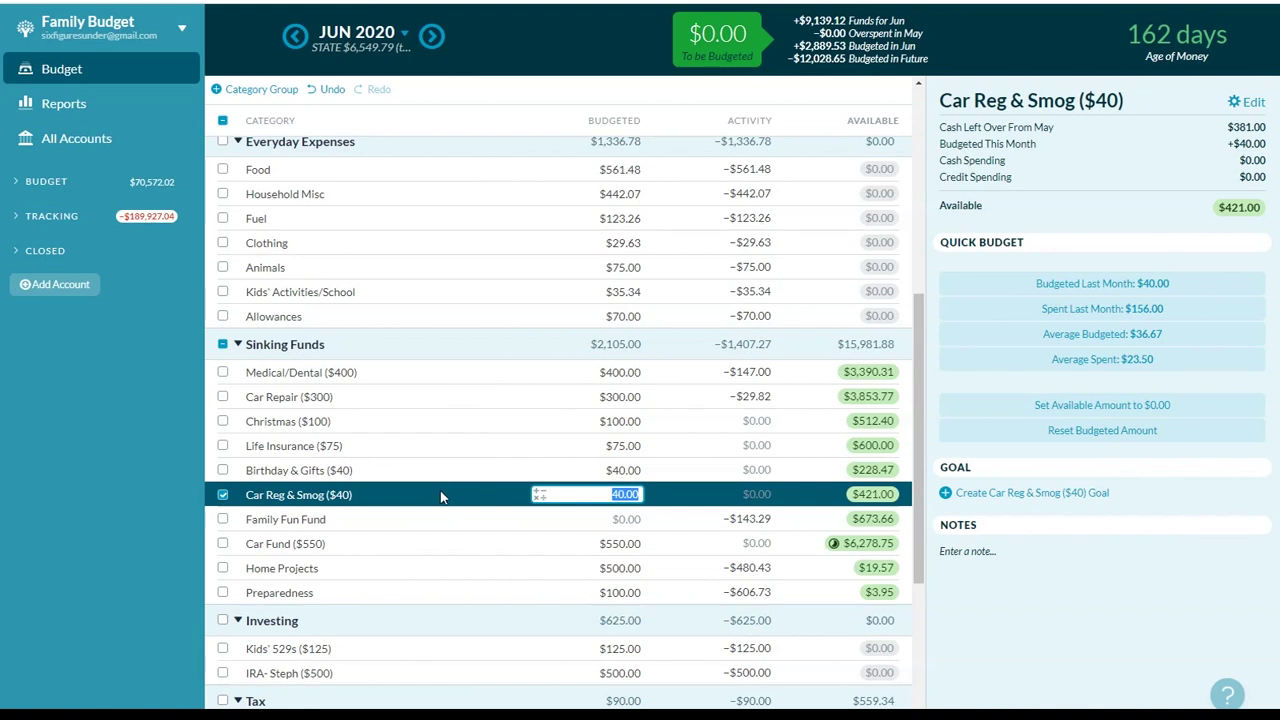
- Inspect the budget details of Family Fun Fund, Car Fund, Home Projects and Preparedness under Sinking Funds
{"action": "left_click", "coordinate": [435, 528]}
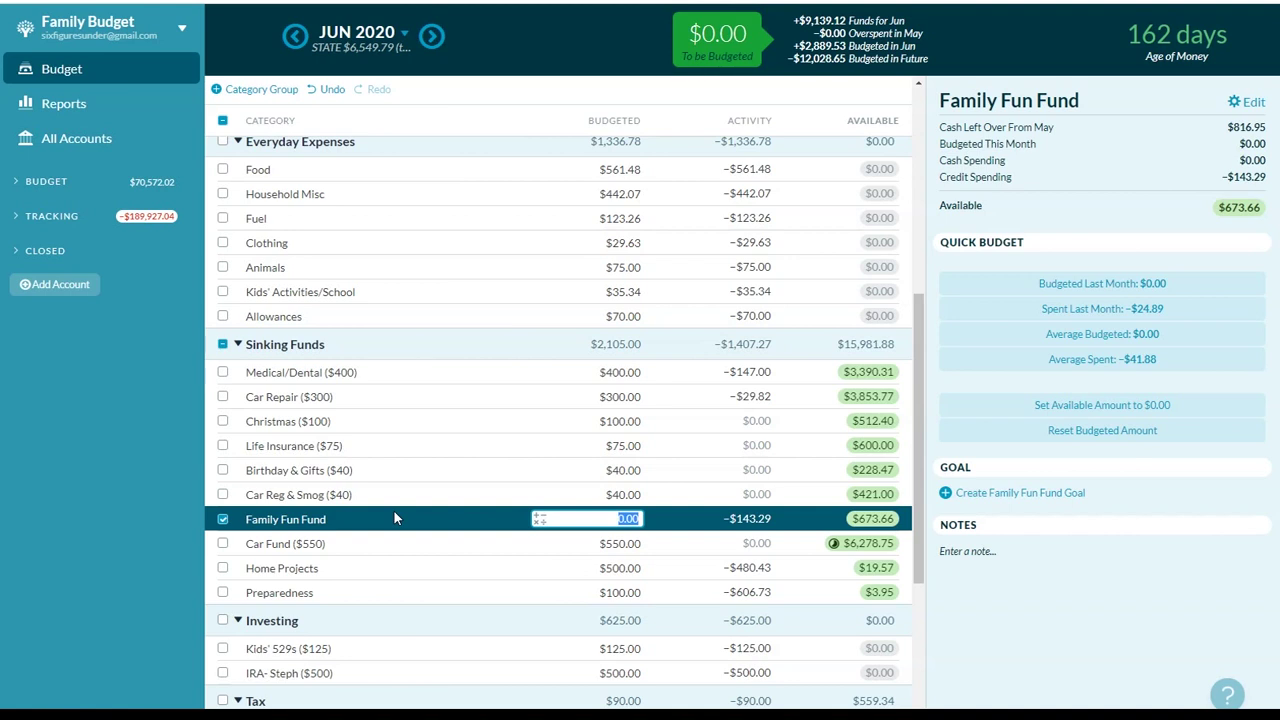
{"action": "left_click", "coordinate": [400, 541]}
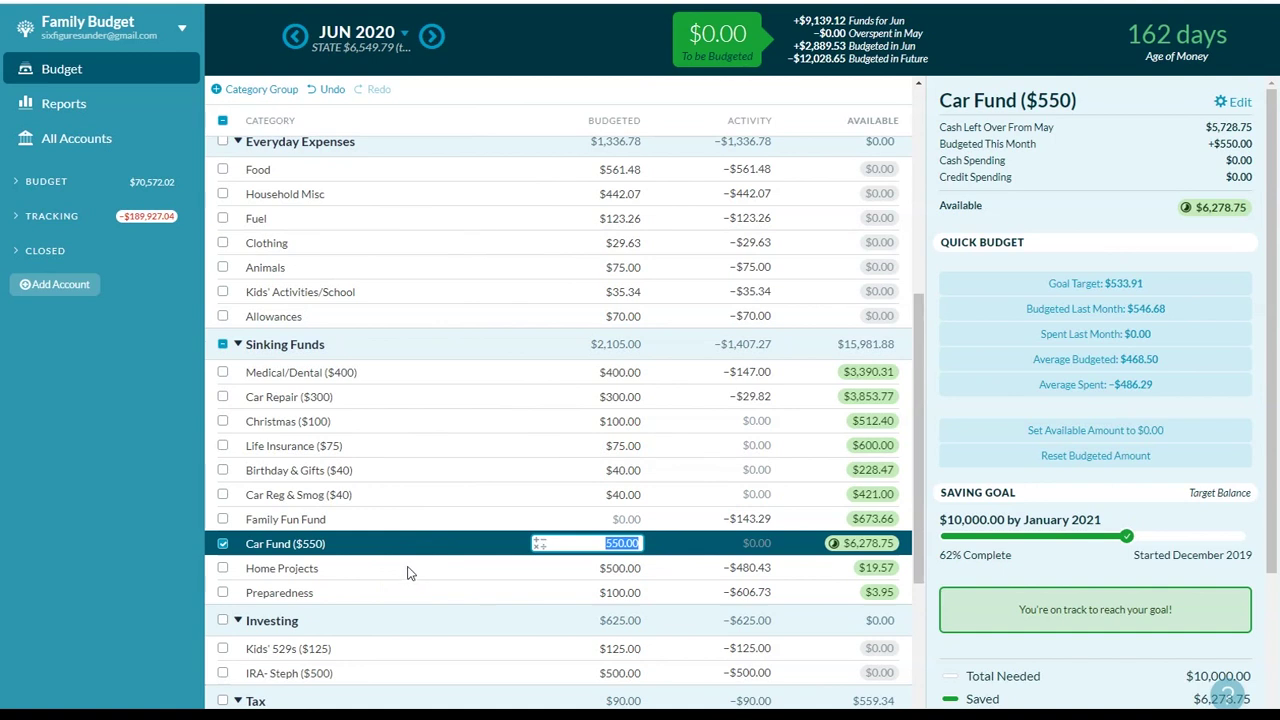
{"action": "left_click", "coordinate": [407, 572]}
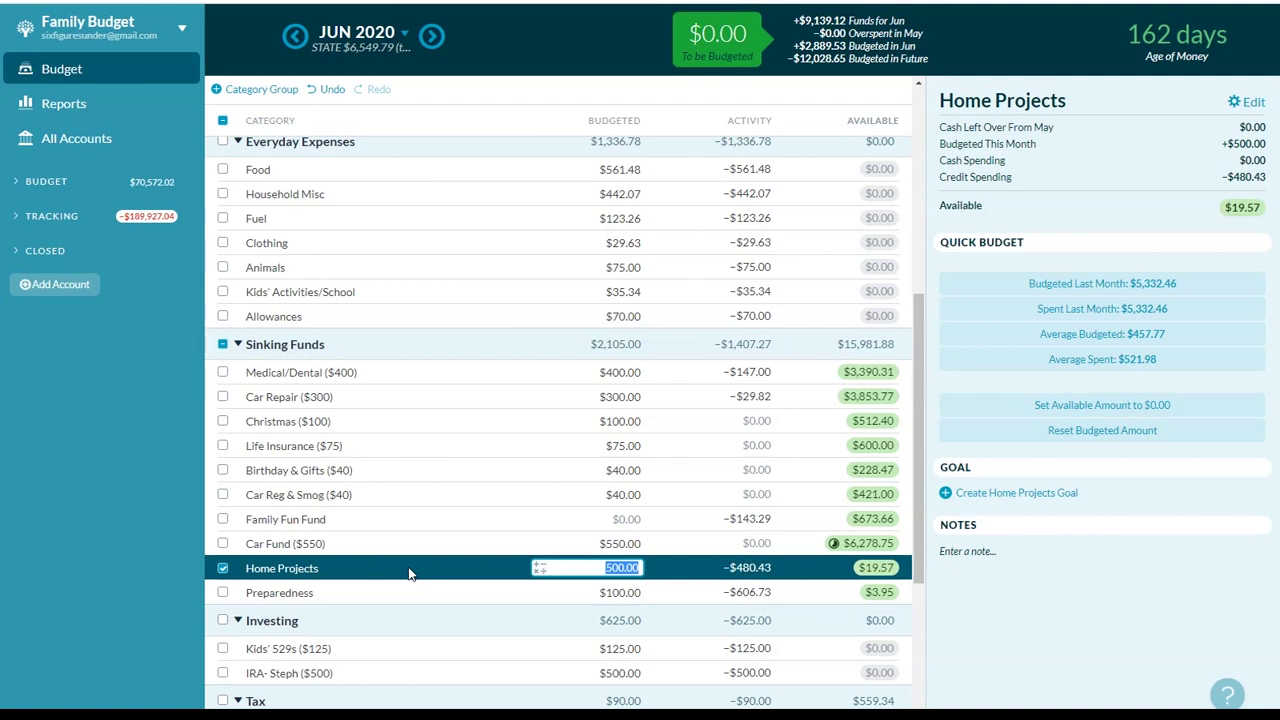
{"action": "left_click", "coordinate": [418, 566]}
{"action": "left_click", "coordinate": [411, 580]}
{"action": "left_click", "coordinate": [408, 592]}
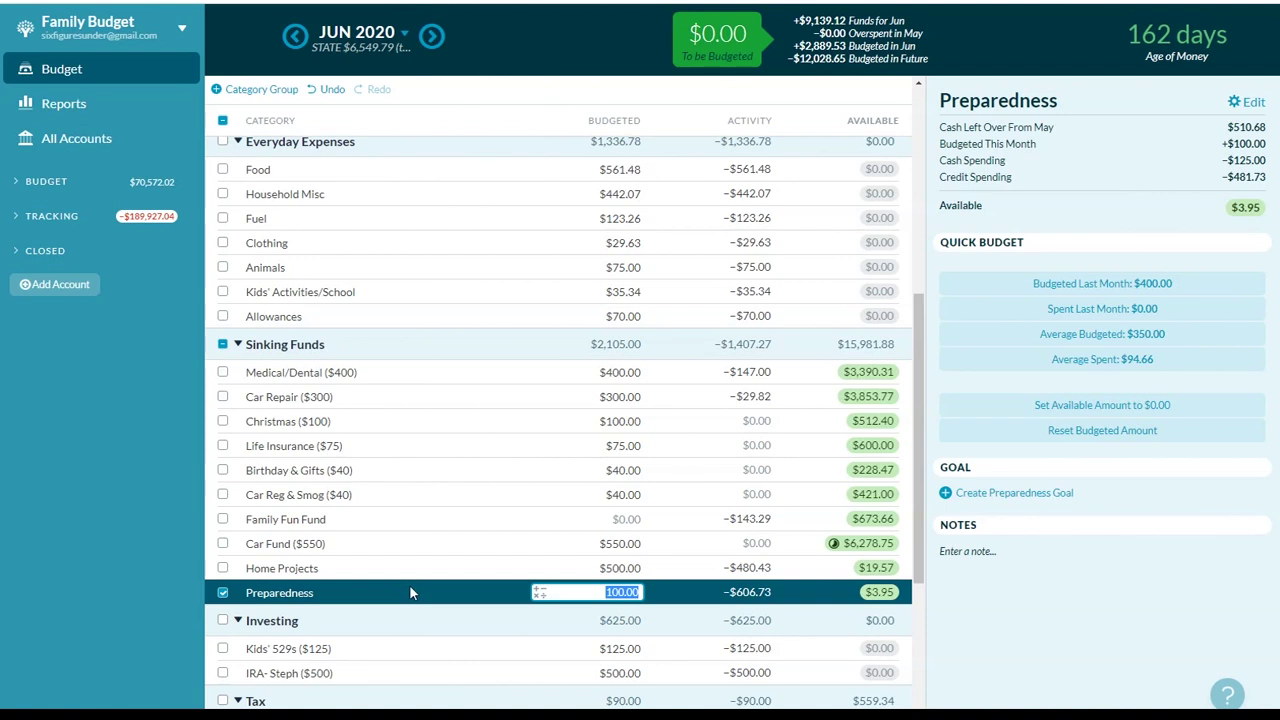
- Inspect the budget details of the Kids' 529s and IRA categories under Investing
{"action": "scroll", "coordinate": [409, 593], "scroll_direction": "down", "scroll_amount": 1}
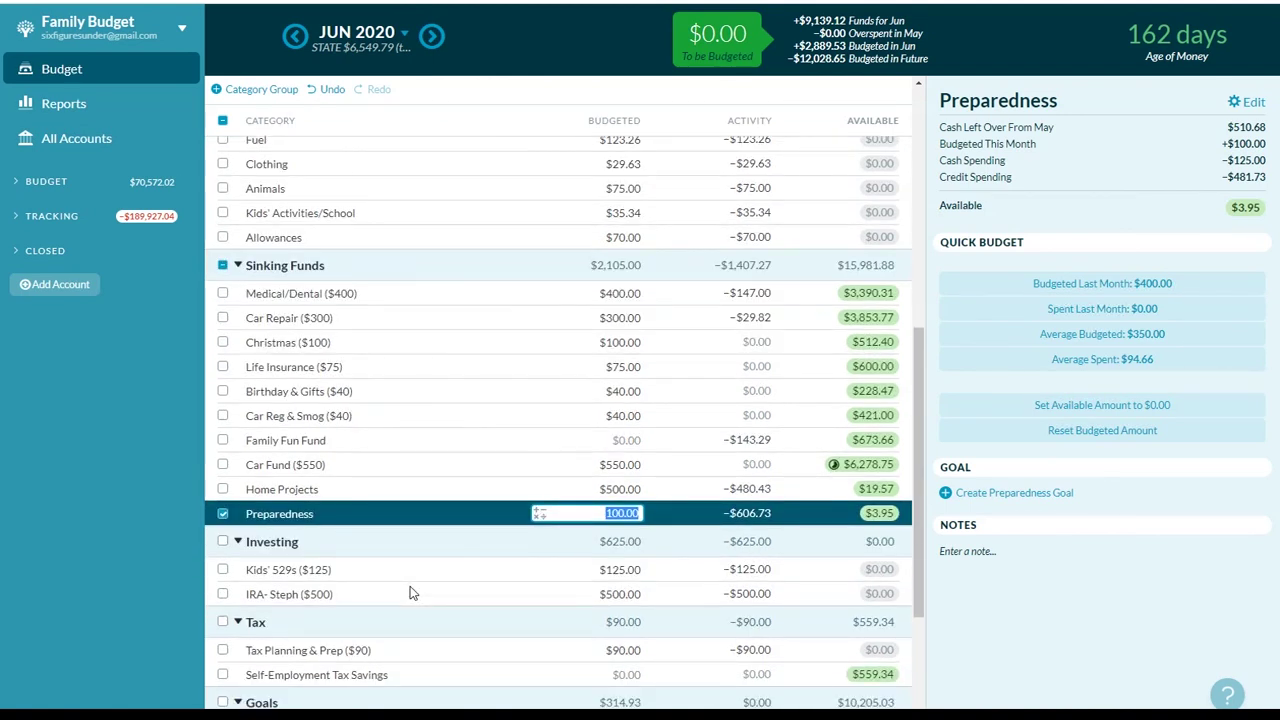
{"action": "left_click", "coordinate": [422, 579]}
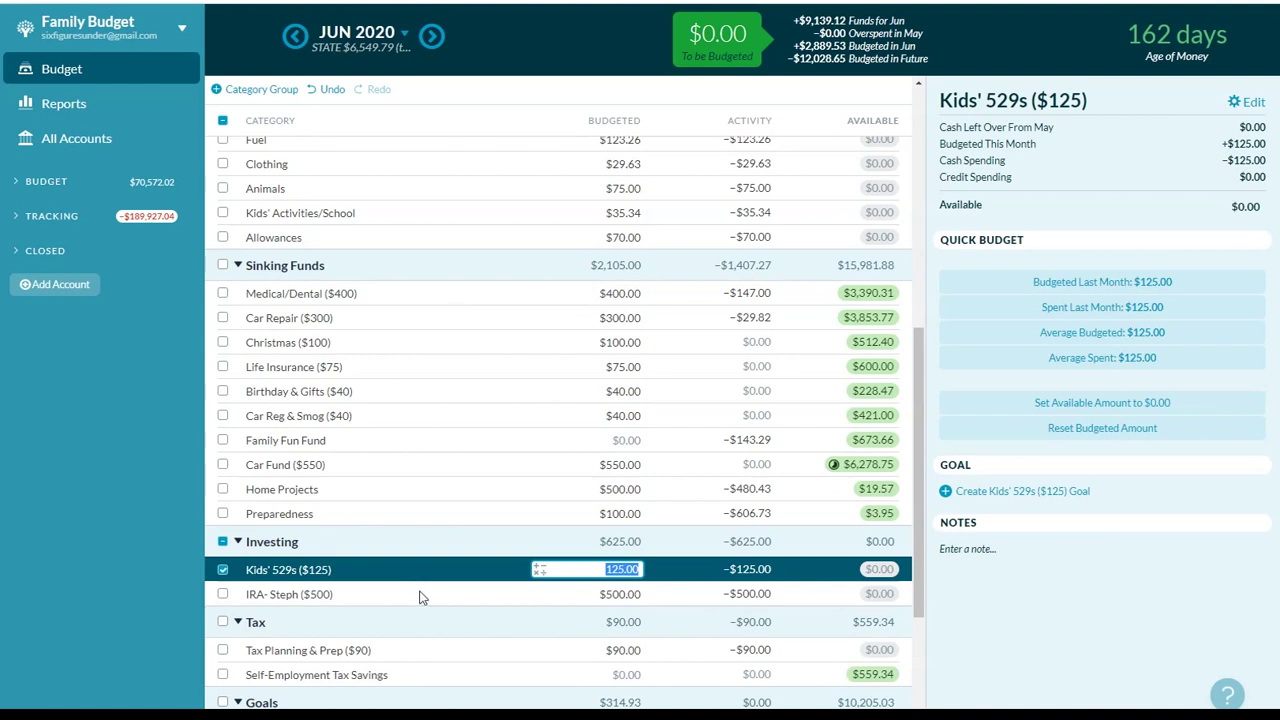
{"action": "left_click", "coordinate": [420, 596]}
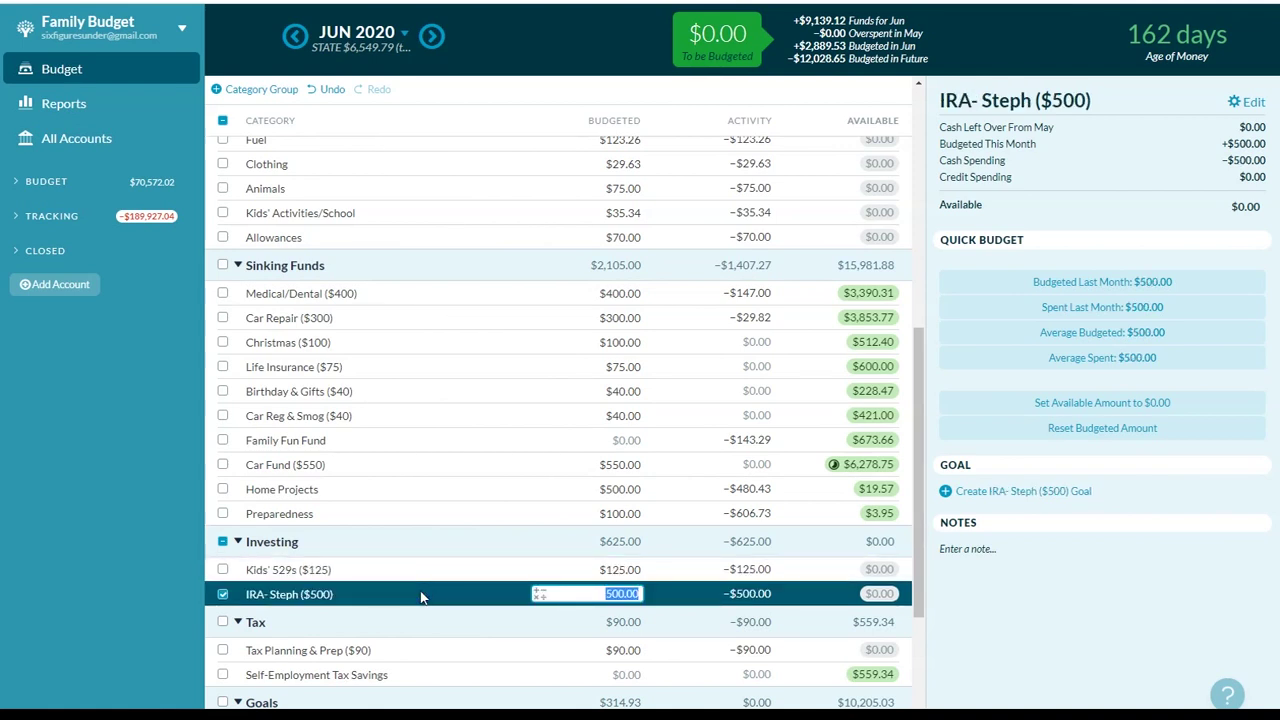
- Inspect the budget details of both Tax categories and of Mortgage EXTRA under Goals
{"action": "scroll", "coordinate": [420, 596], "scroll_direction": "down", "scroll_amount": 3}
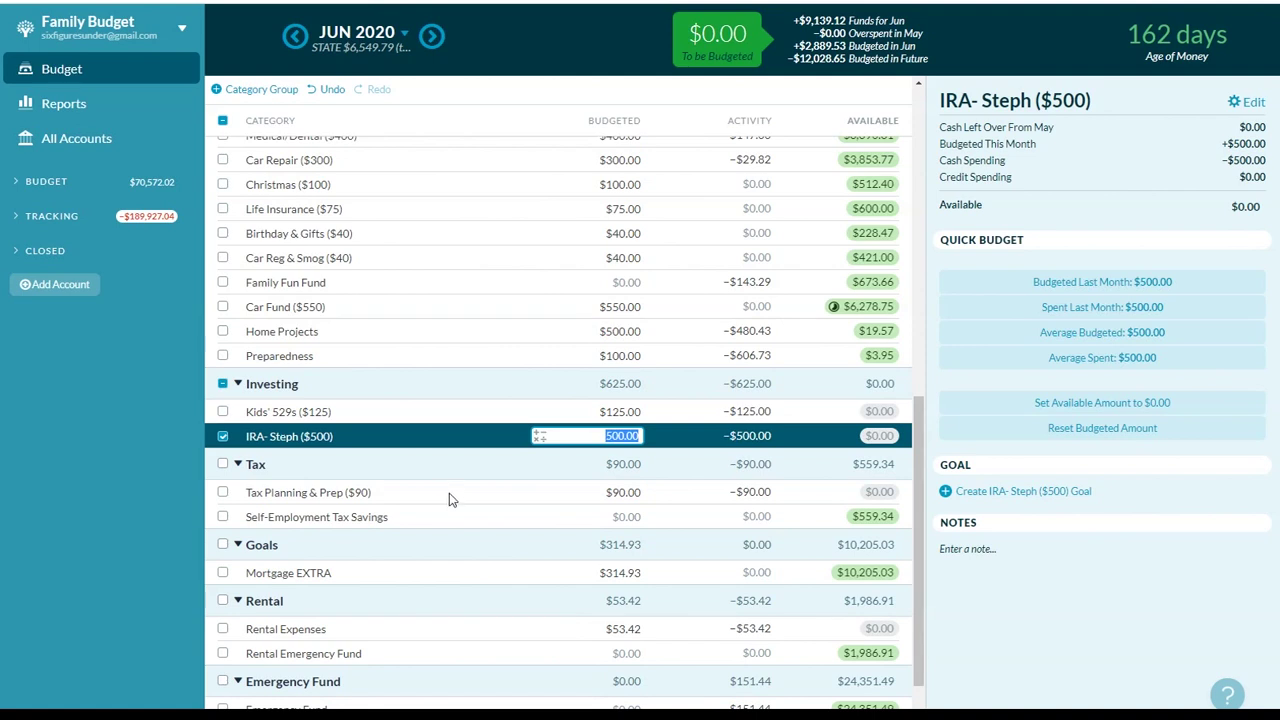
{"action": "left_click", "coordinate": [450, 497]}
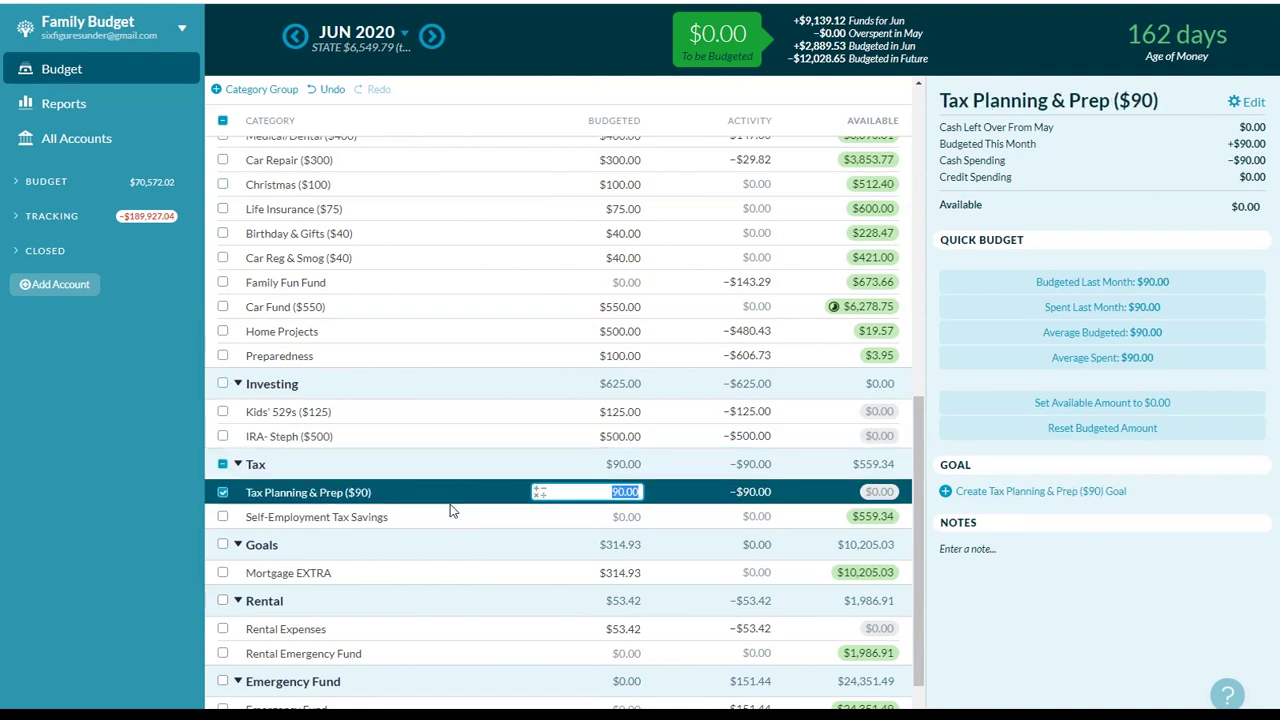
{"action": "left_click", "coordinate": [449, 503]}
{"action": "left_click", "coordinate": [447, 527]}
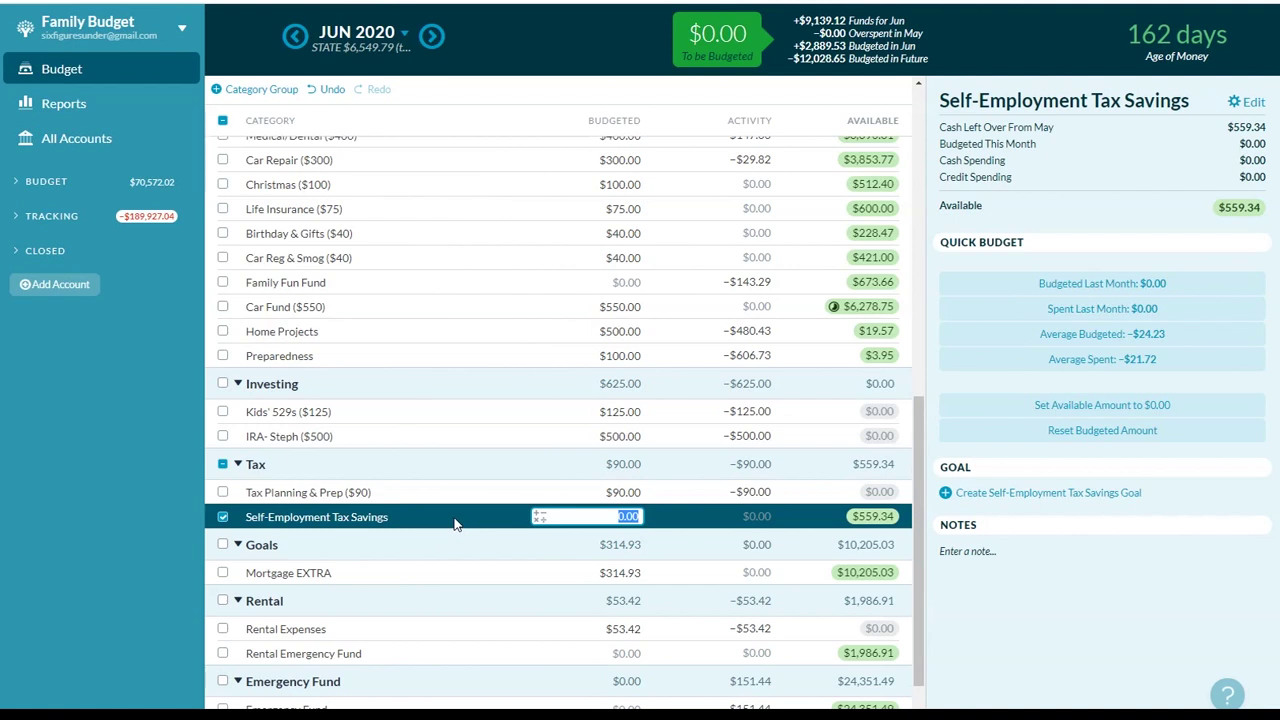
{"action": "left_click", "coordinate": [444, 516]}
{"action": "left_click", "coordinate": [441, 576]}
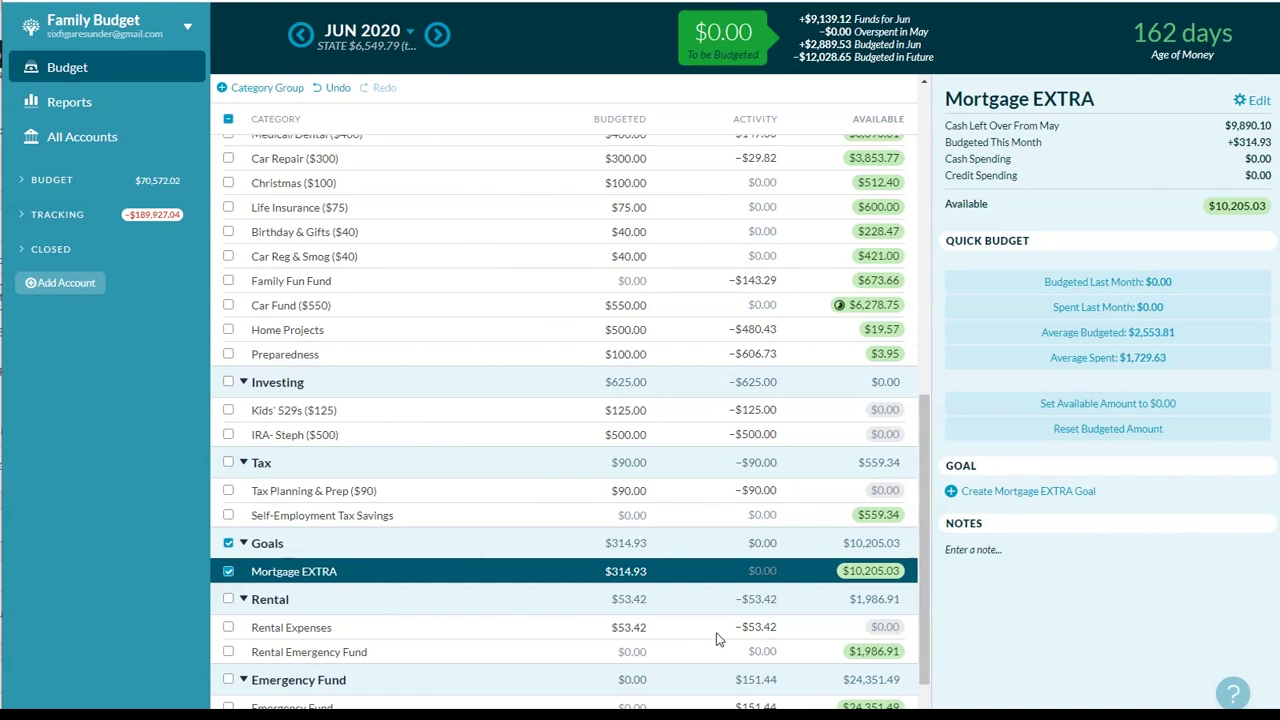
- Review the income transactions behind the June activity of Money Earned This Month, and close the list
{"action": "scroll", "coordinate": [732, 634], "scroll_direction": "up", "scroll_amount": 15}
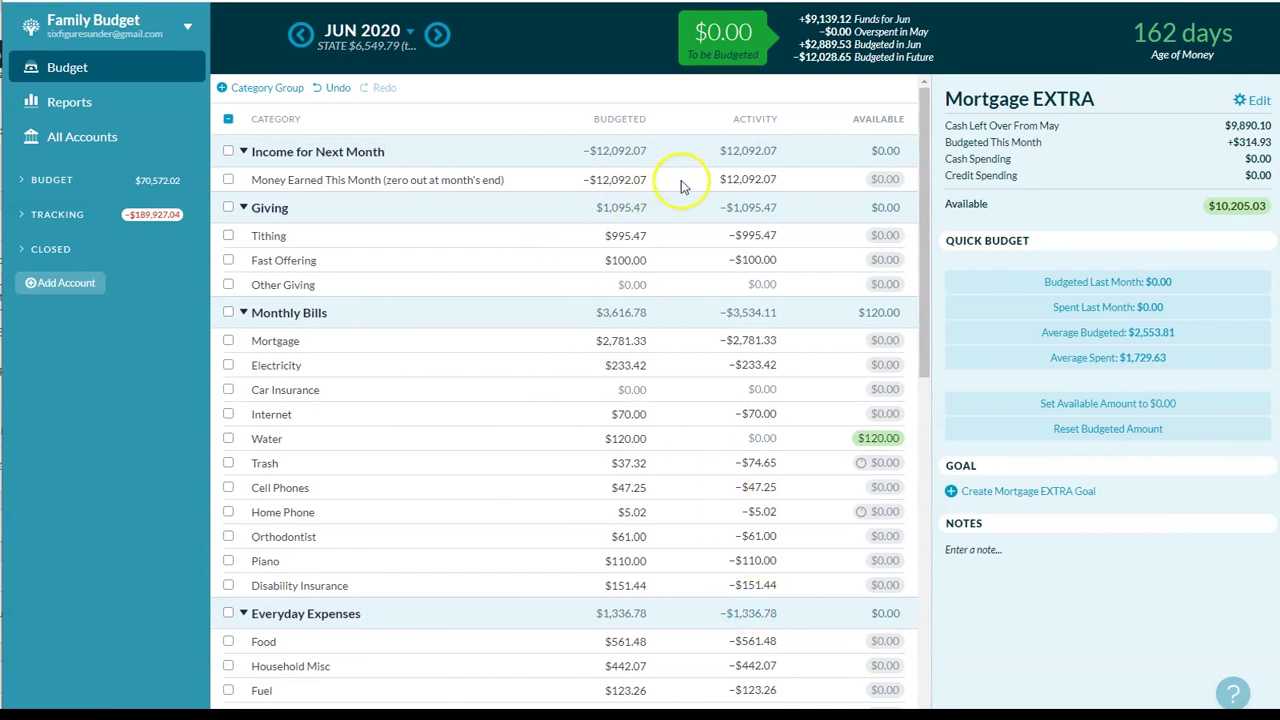
{"action": "left_click", "coordinate": [736, 183]}
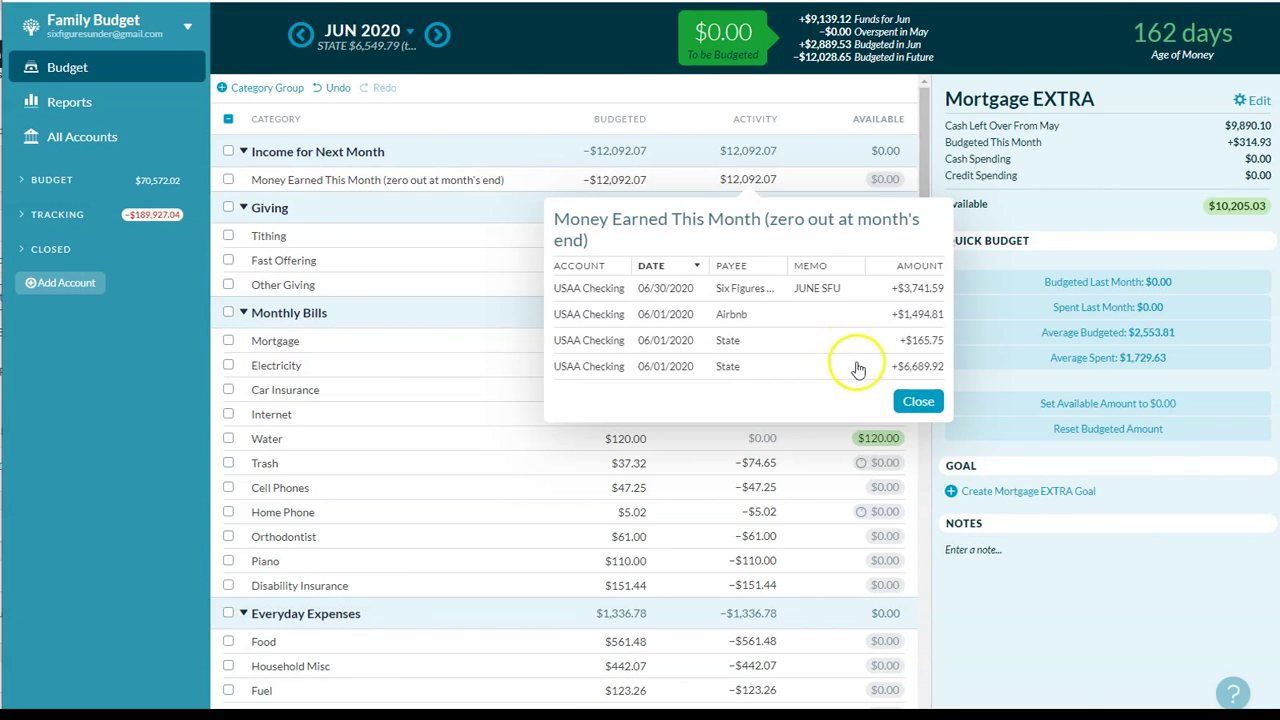
{"action": "left_click", "coordinate": [918, 401]}
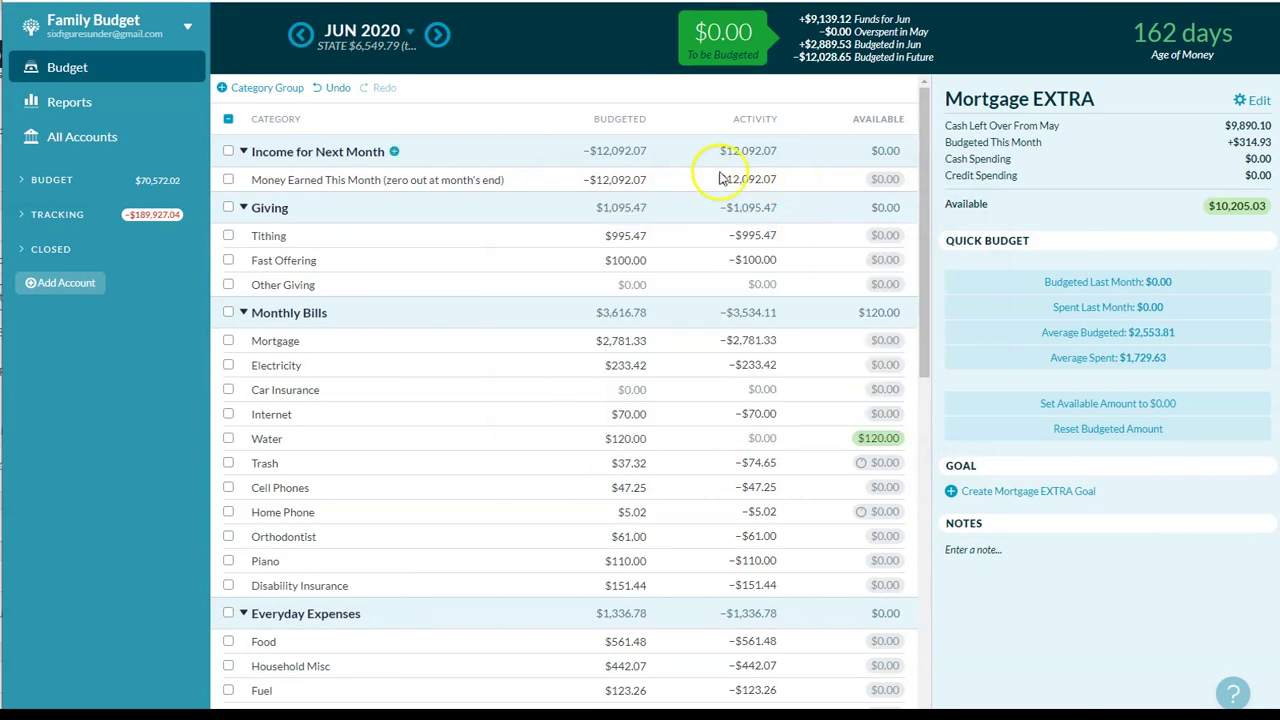